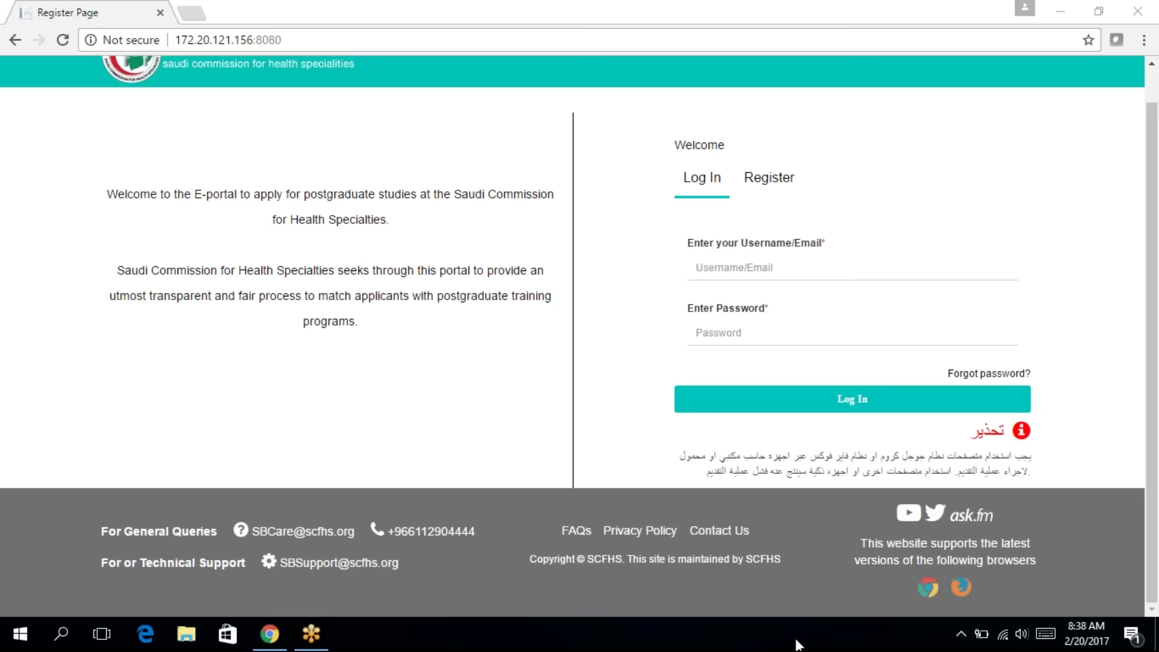
- Scroll back to the top of the SCFHS e-portal login page
scroll(801, 570, up, 1)
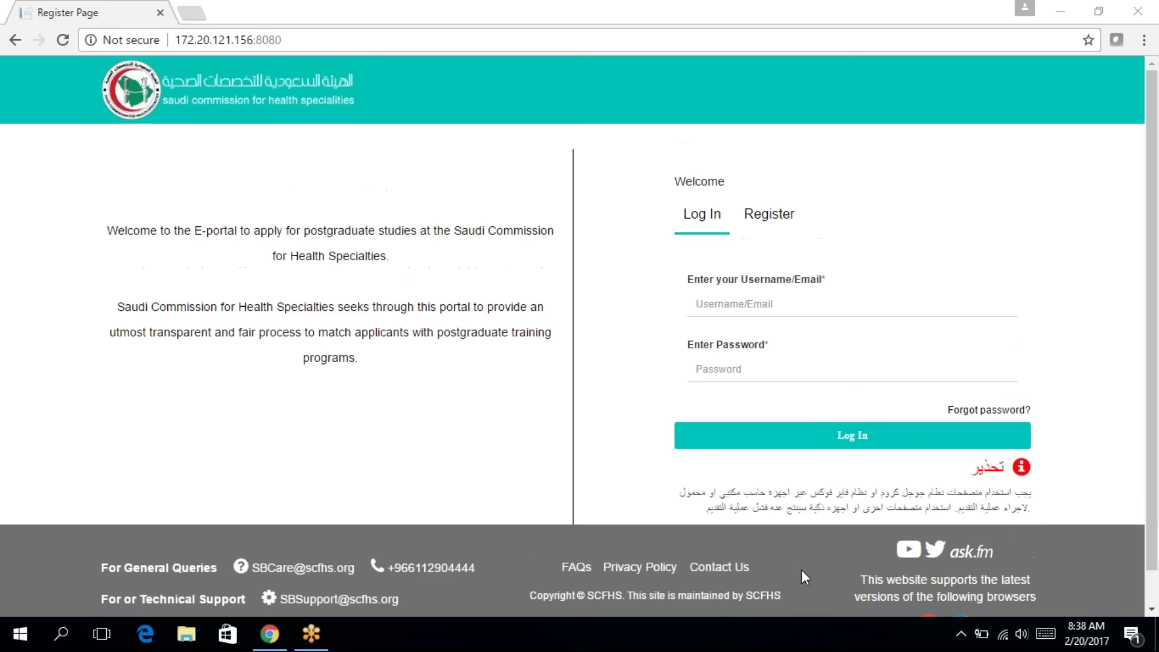
- Open the Register form and enter the applicant's first, middle, additional and last names
click(768, 213)
scroll(765, 299, down, 1)
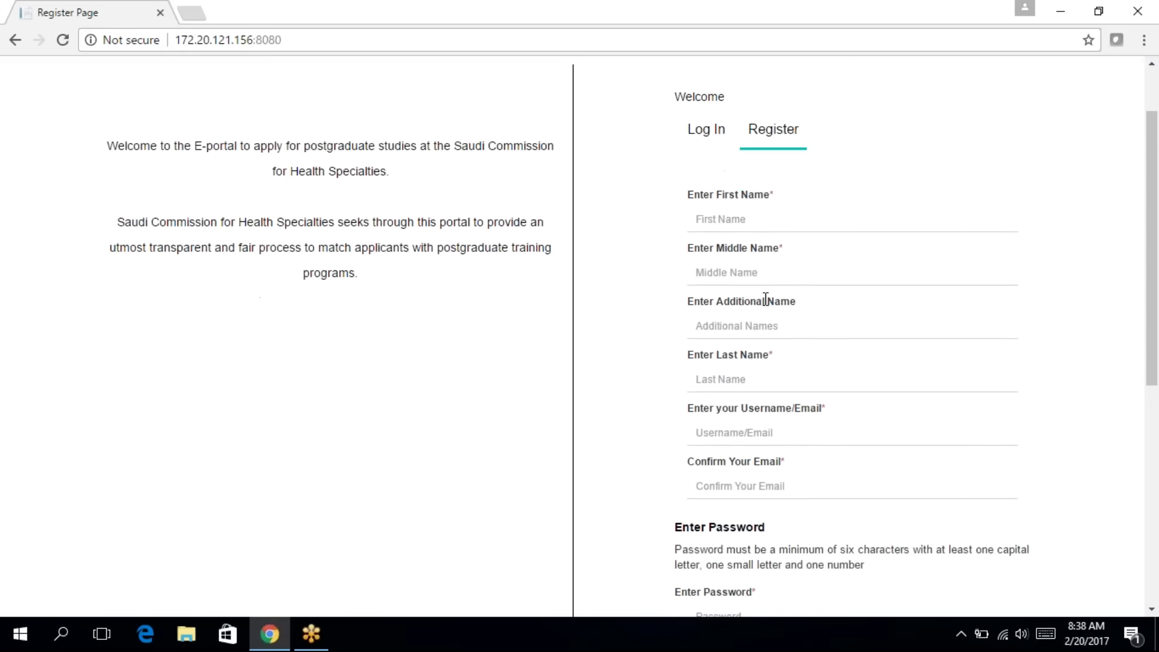
scroll(765, 299, down, 1)
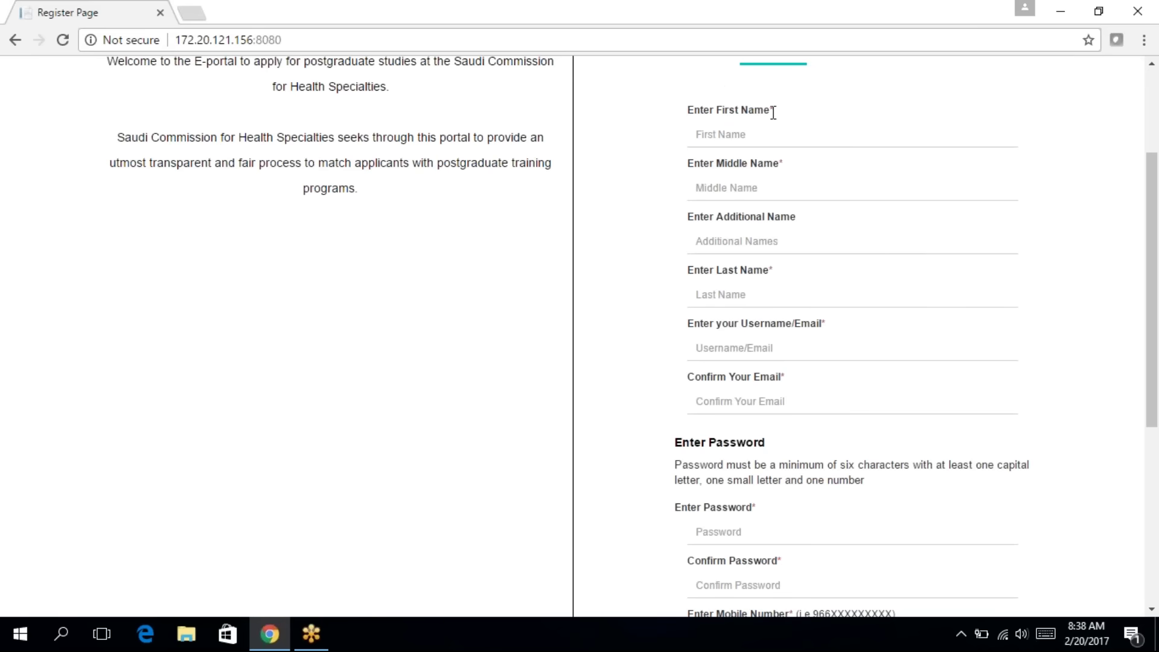
click(743, 244)
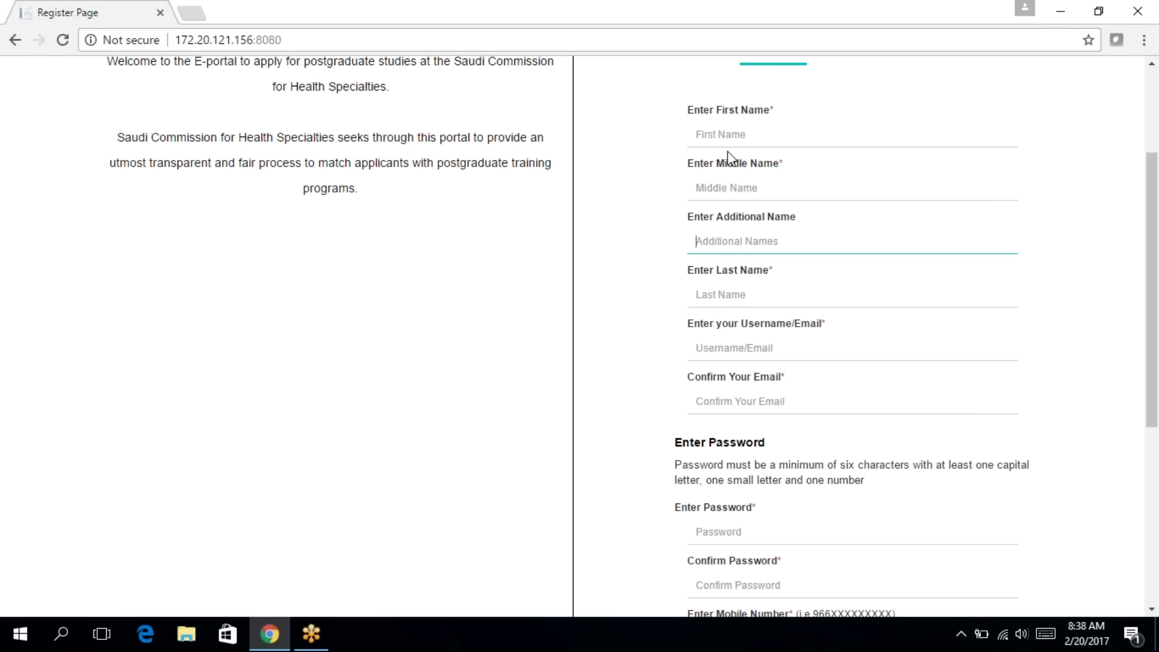
click(729, 135)
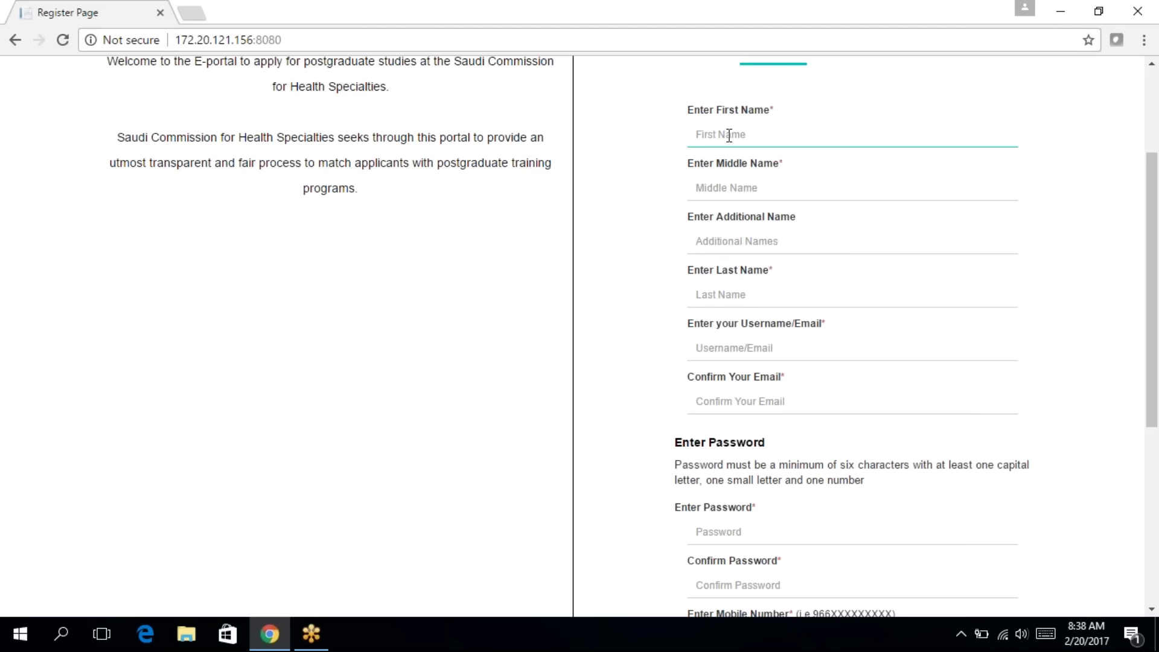
key(Tab)
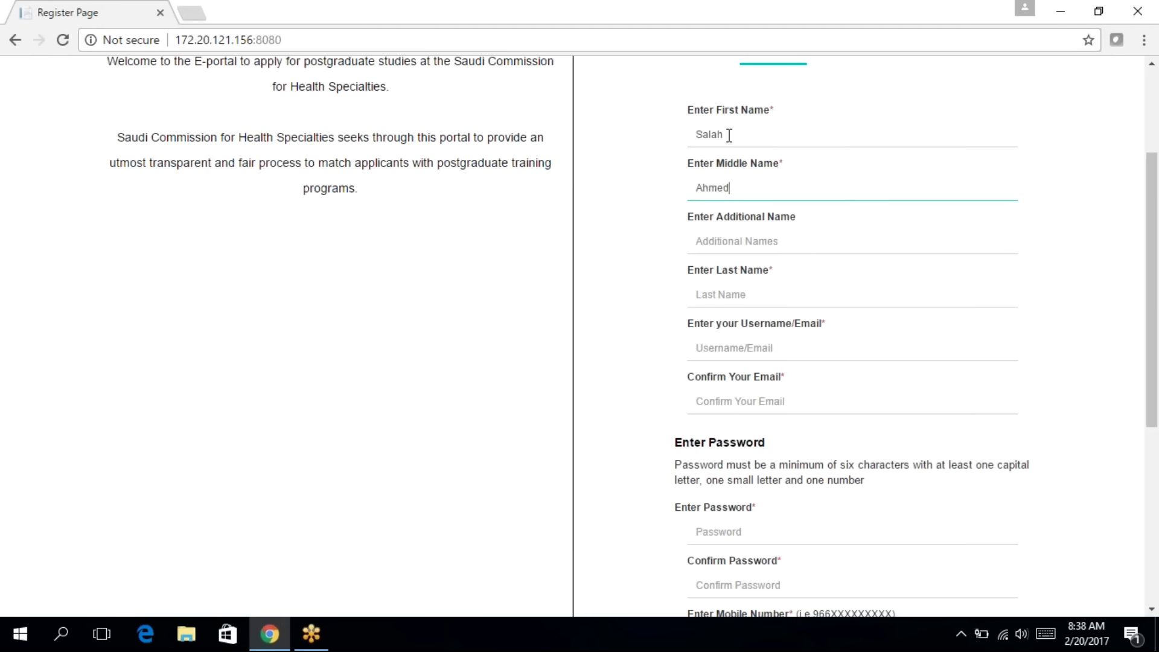
key(Tab)
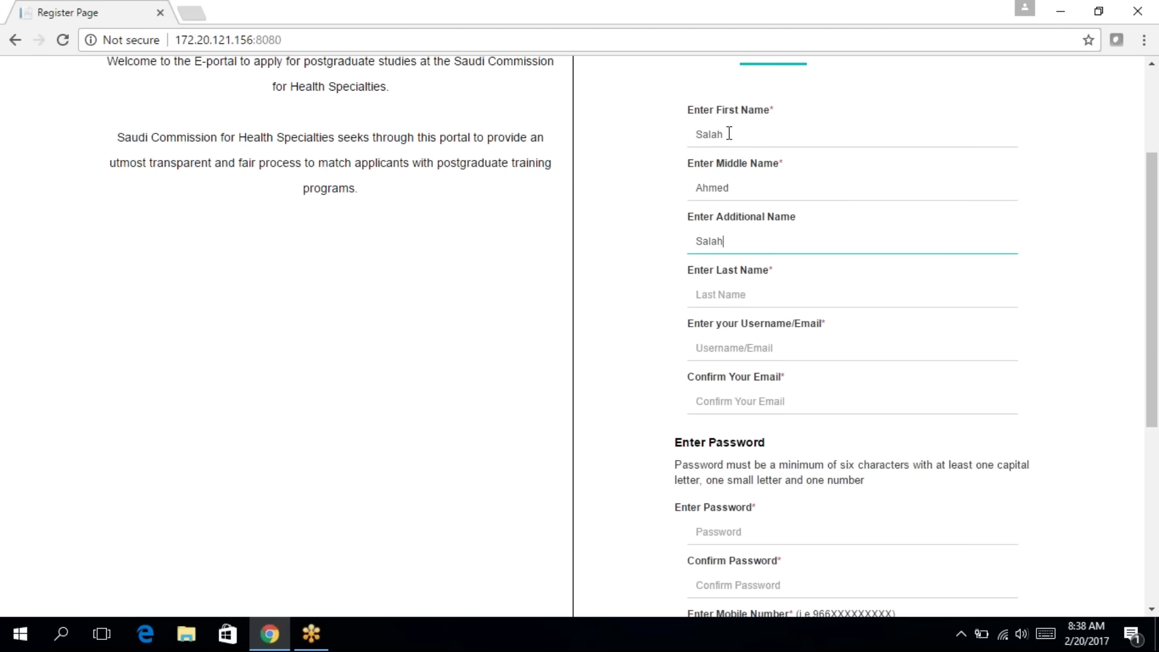
key(Tab)
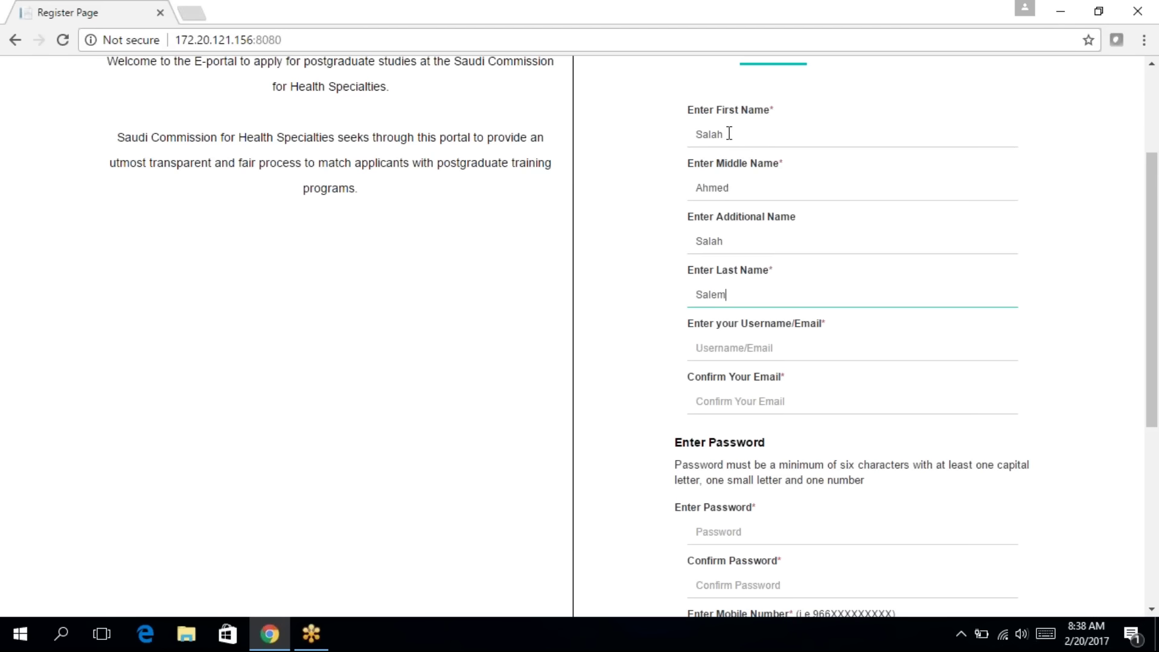
- Enter the applicant's e-mail as the username and repeat it in Confirm Email
key(Tab)
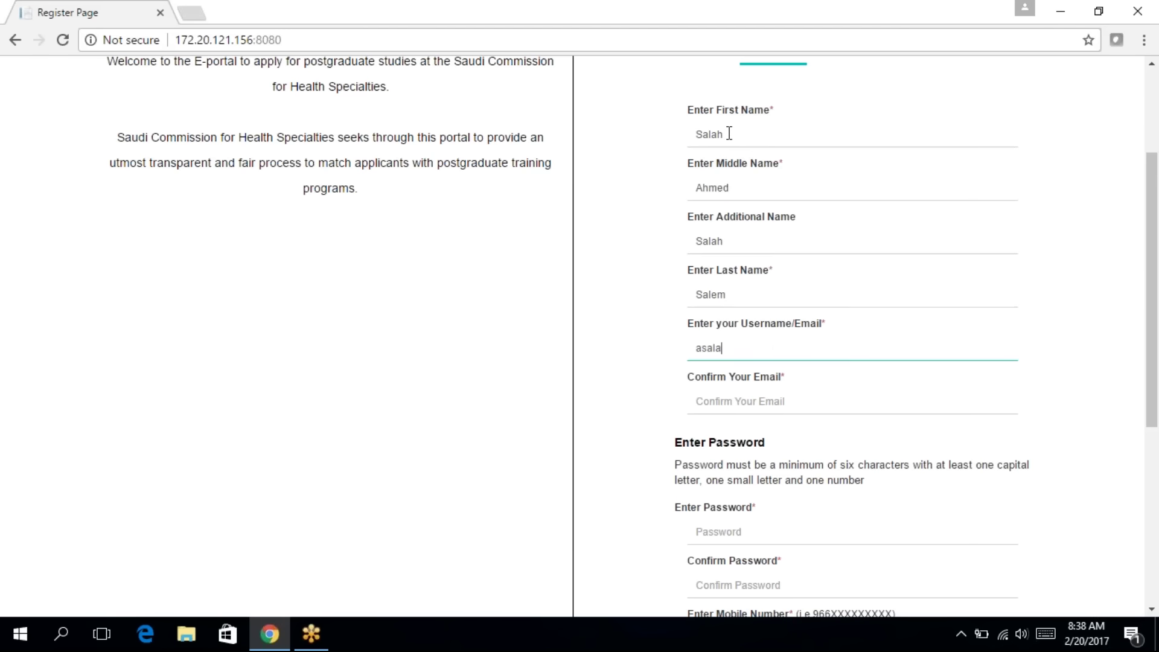
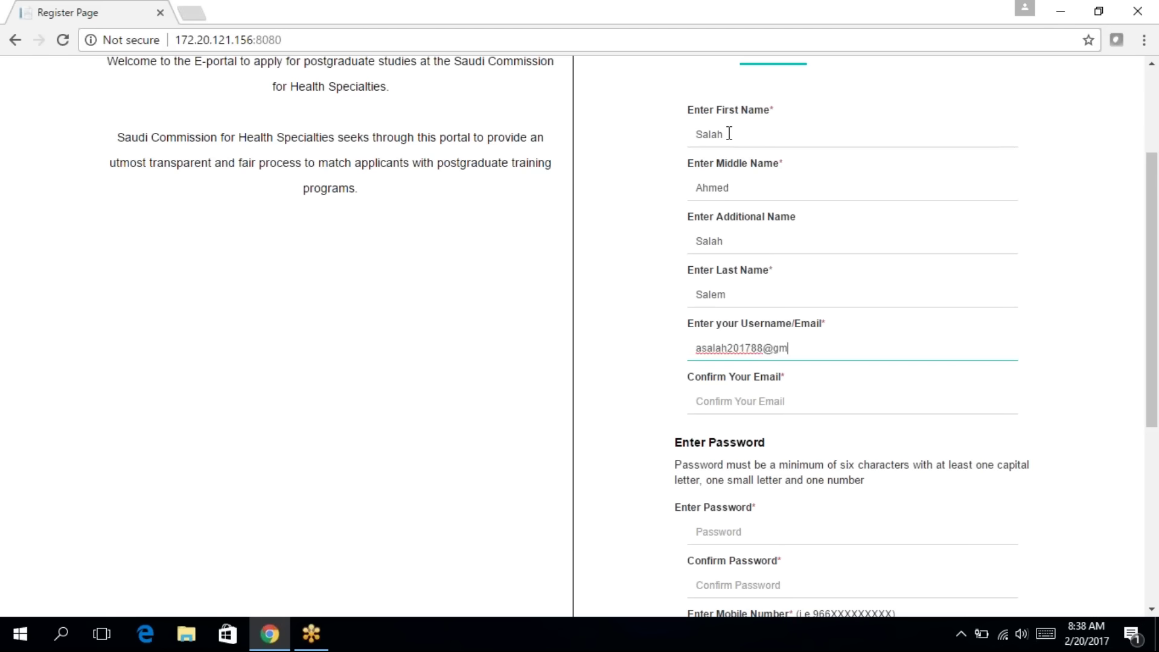
key(Tab)
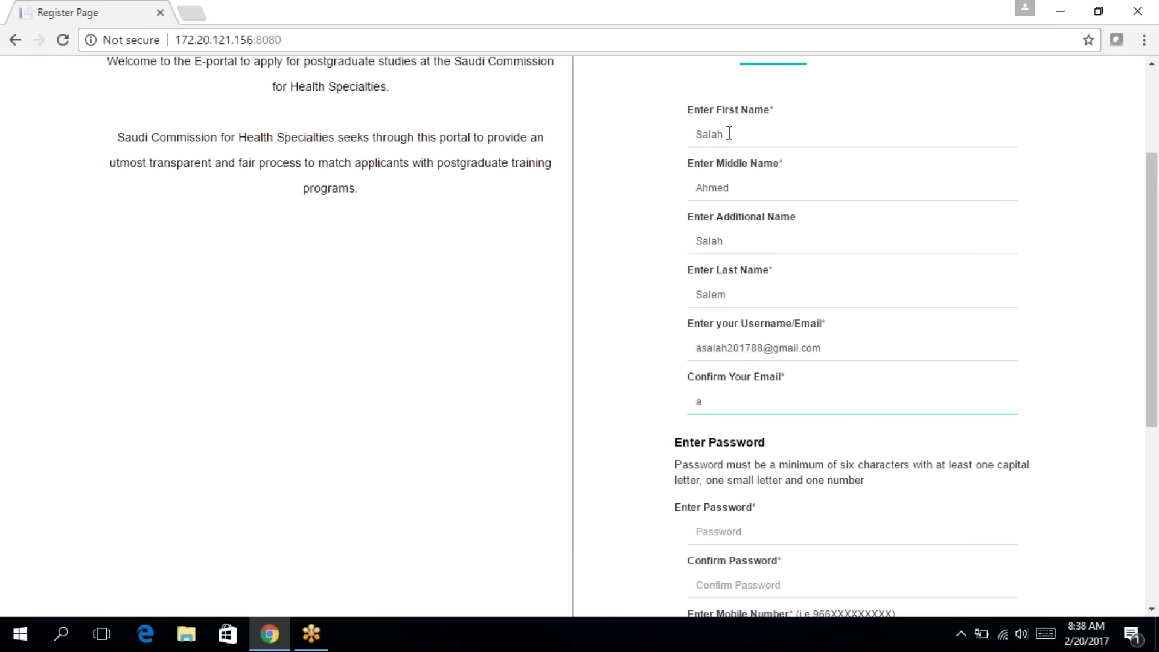
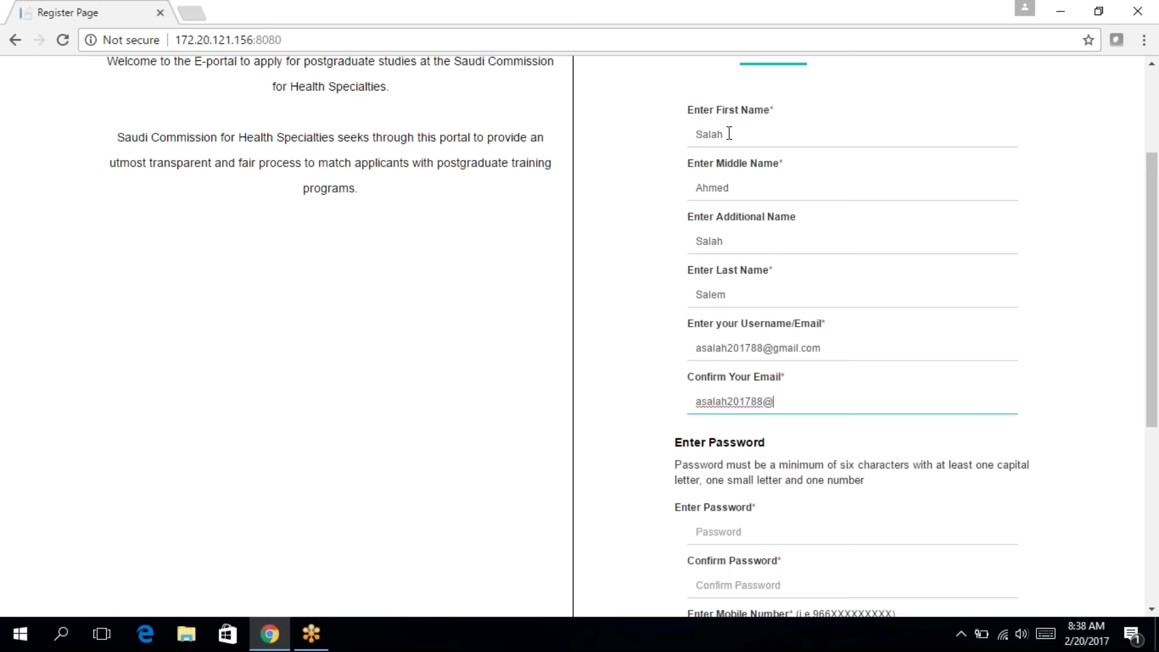
scroll(752, 465, down, 1)
- Enter the account password and confirm it
click(741, 447)
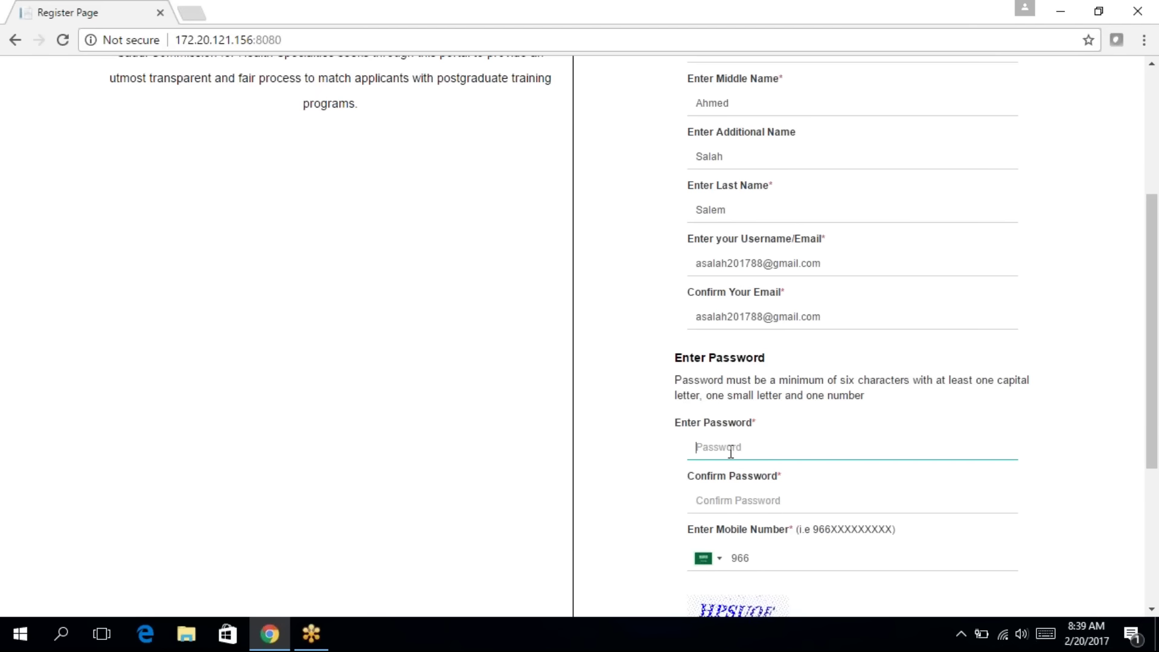
text(*******)
key(Tab)
text(*******)
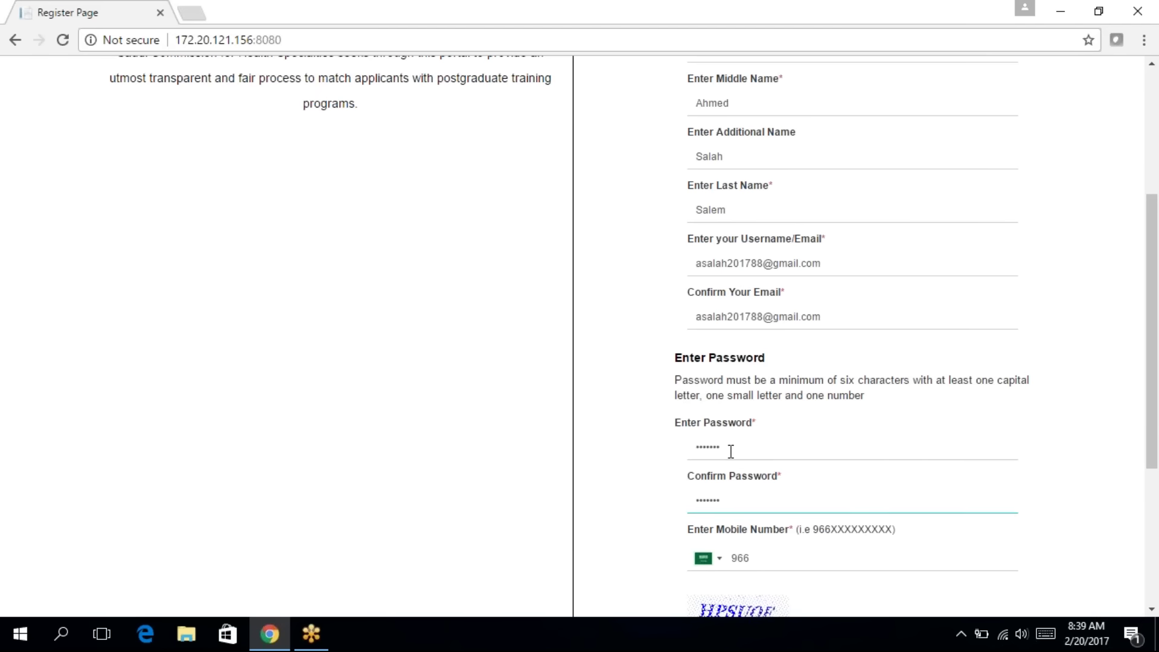
- Set the mobile country to United Arab Emirates, enter the mobile number, and fill in the captcha
scroll(730, 452, down, 2)
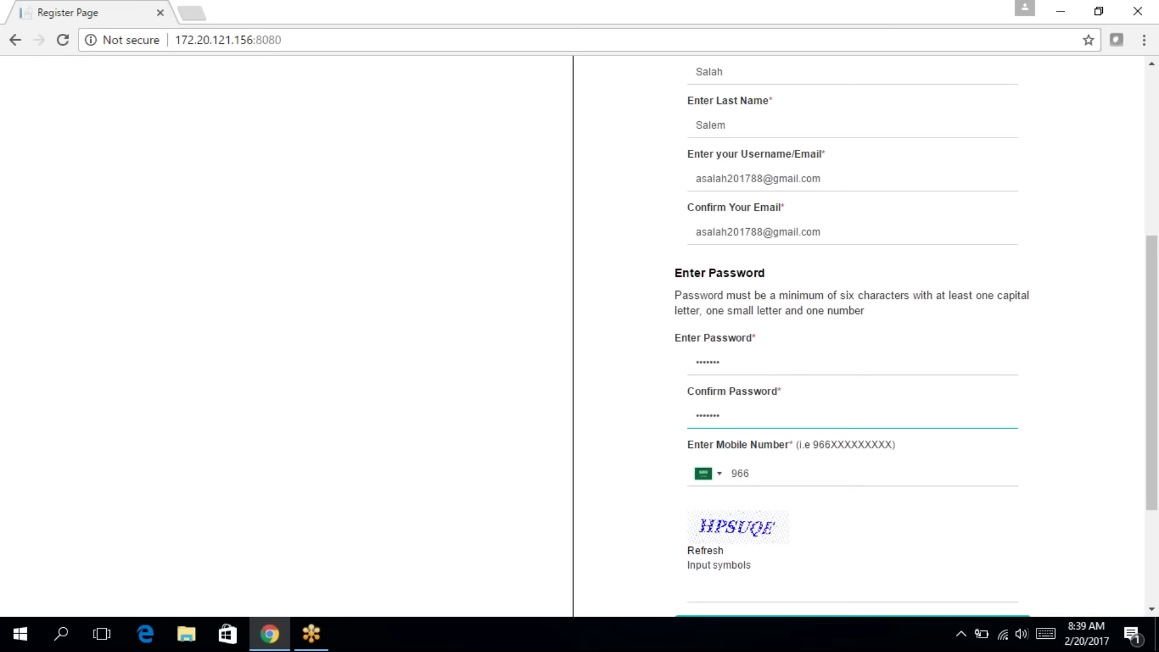
scroll(730, 525, down, 2)
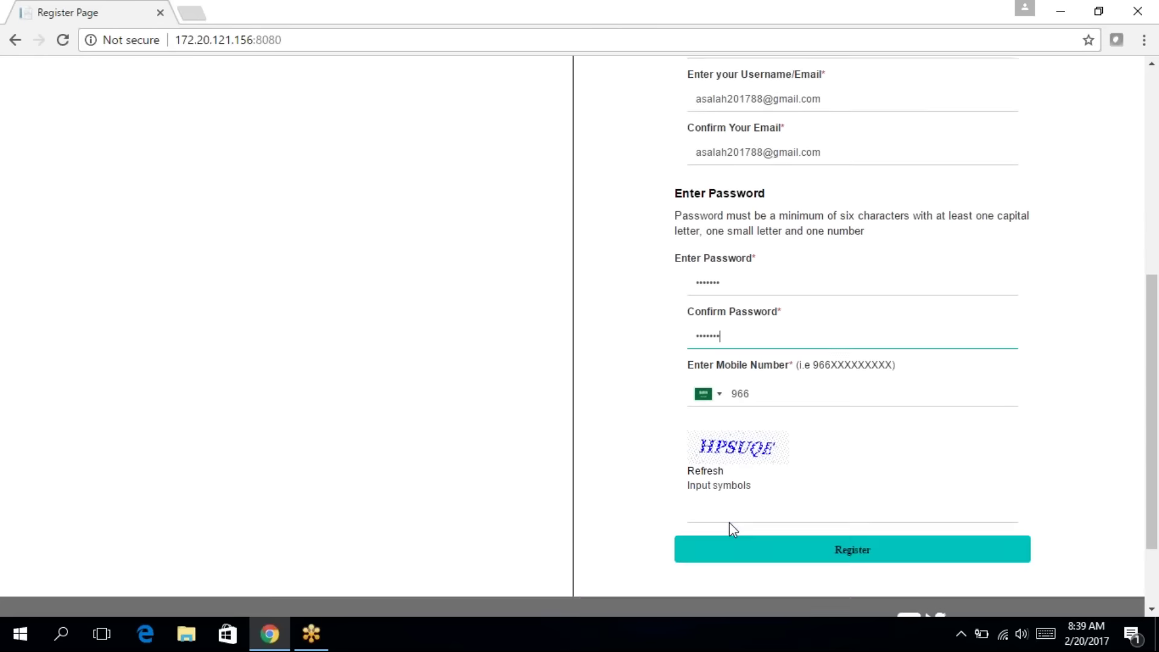
click(717, 389)
key(u)
key(n)
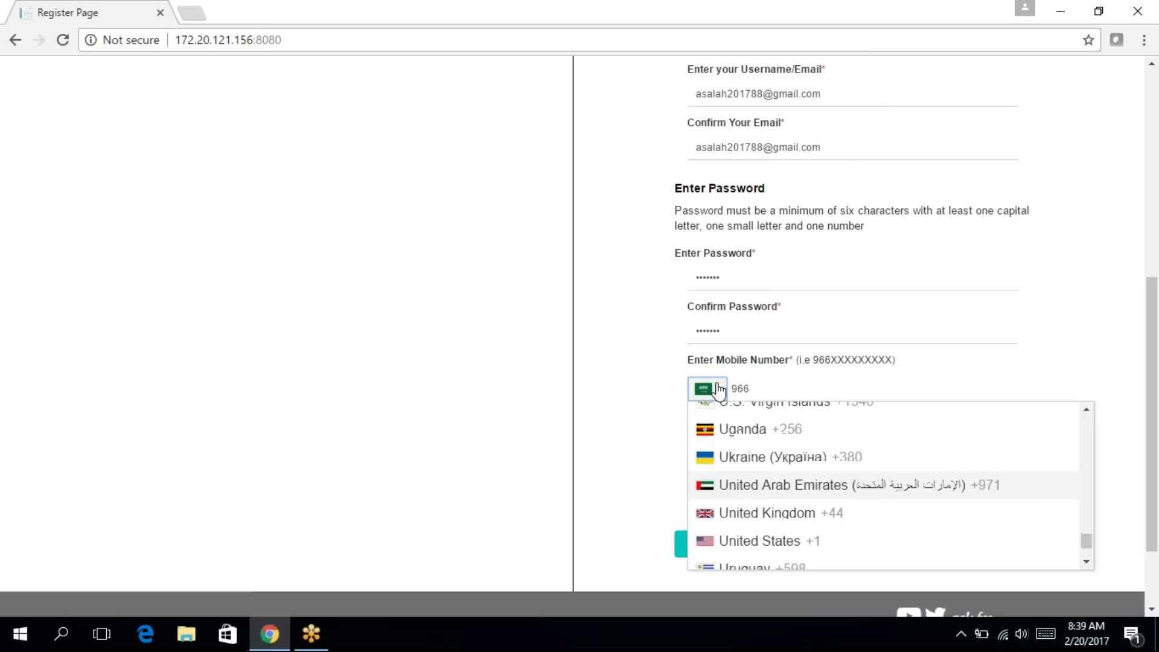
key(Return)
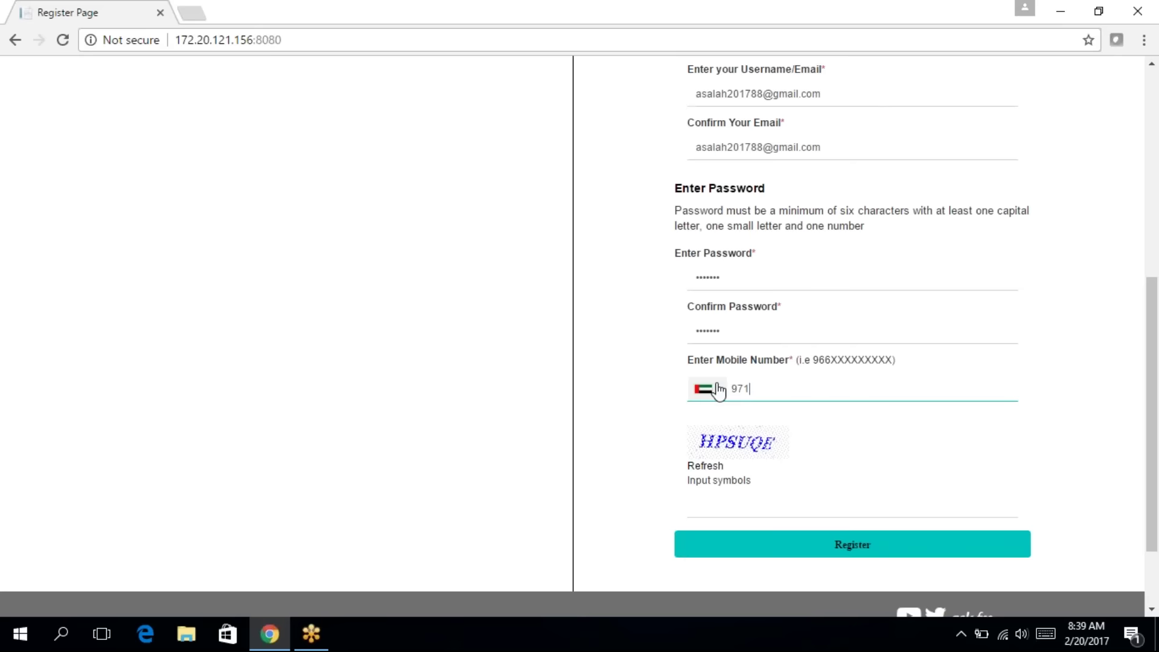
click(730, 512)
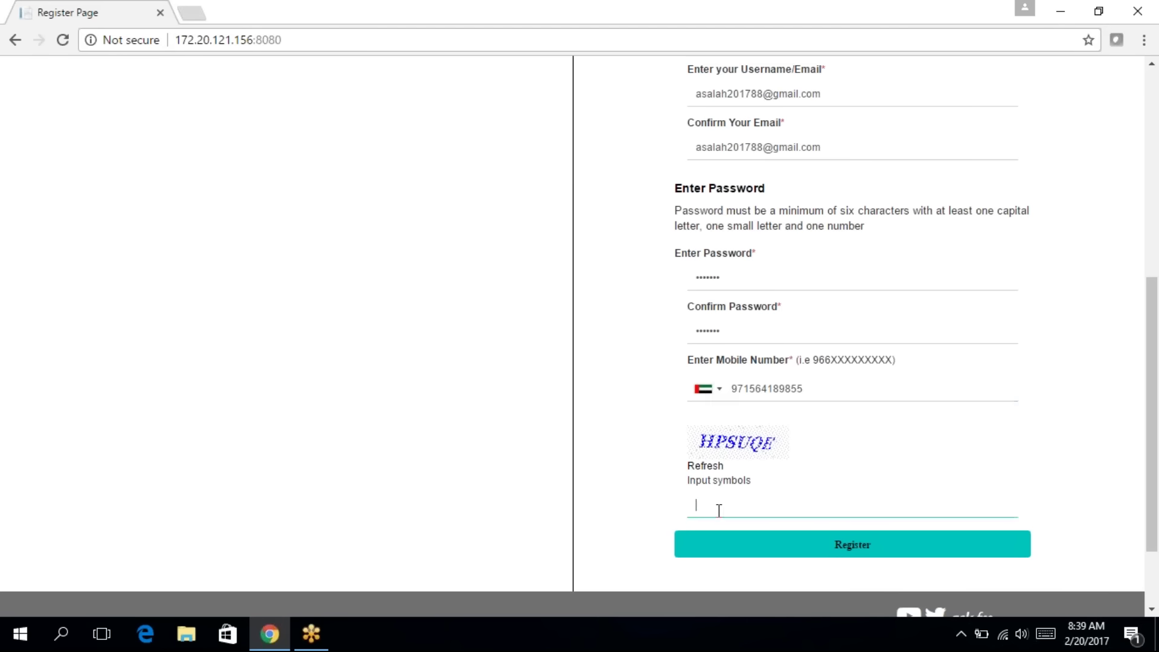
text(HPSUQE)
- Submit the registration and verify the mobile number with the SMS code
click(784, 549)
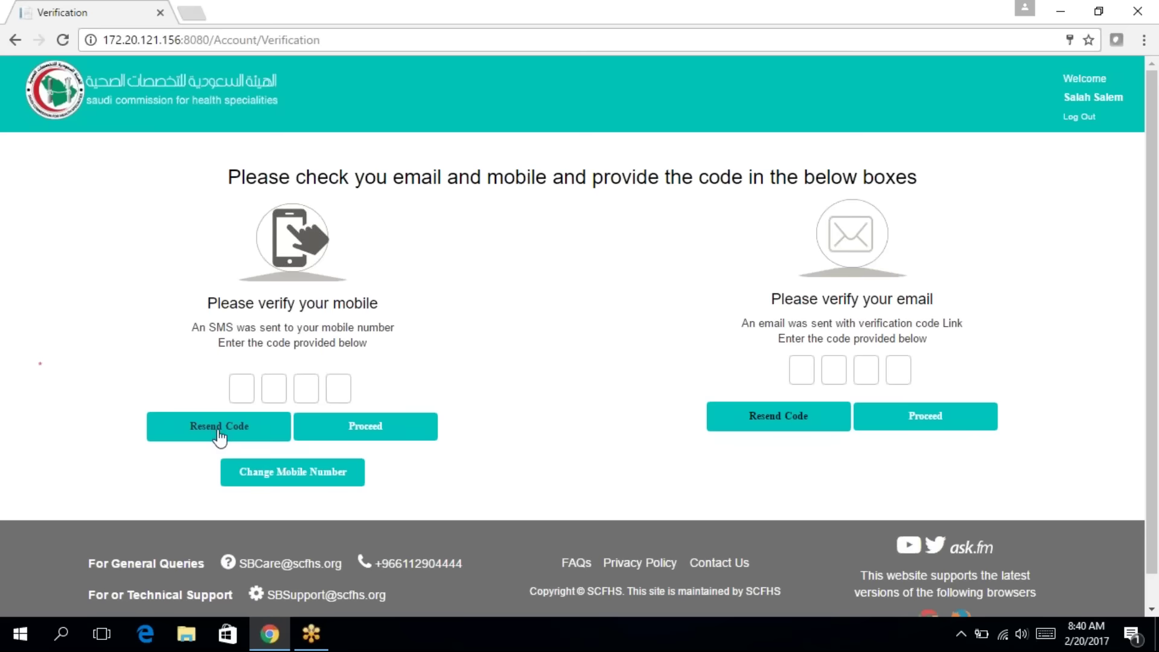
click(251, 477)
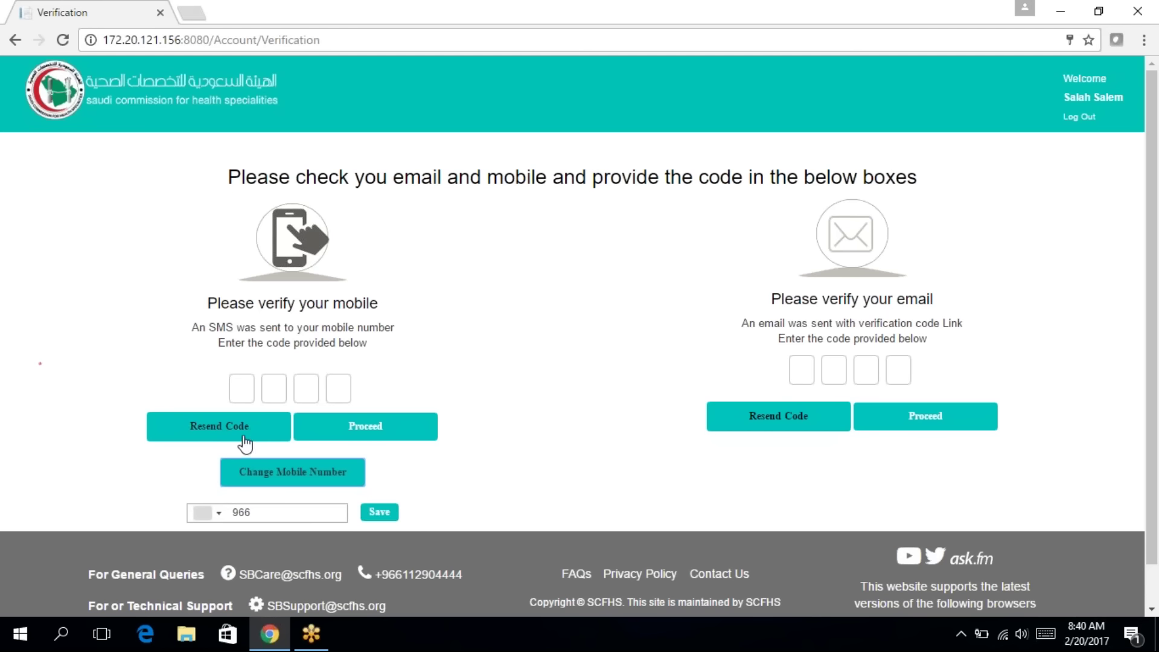
click(236, 388)
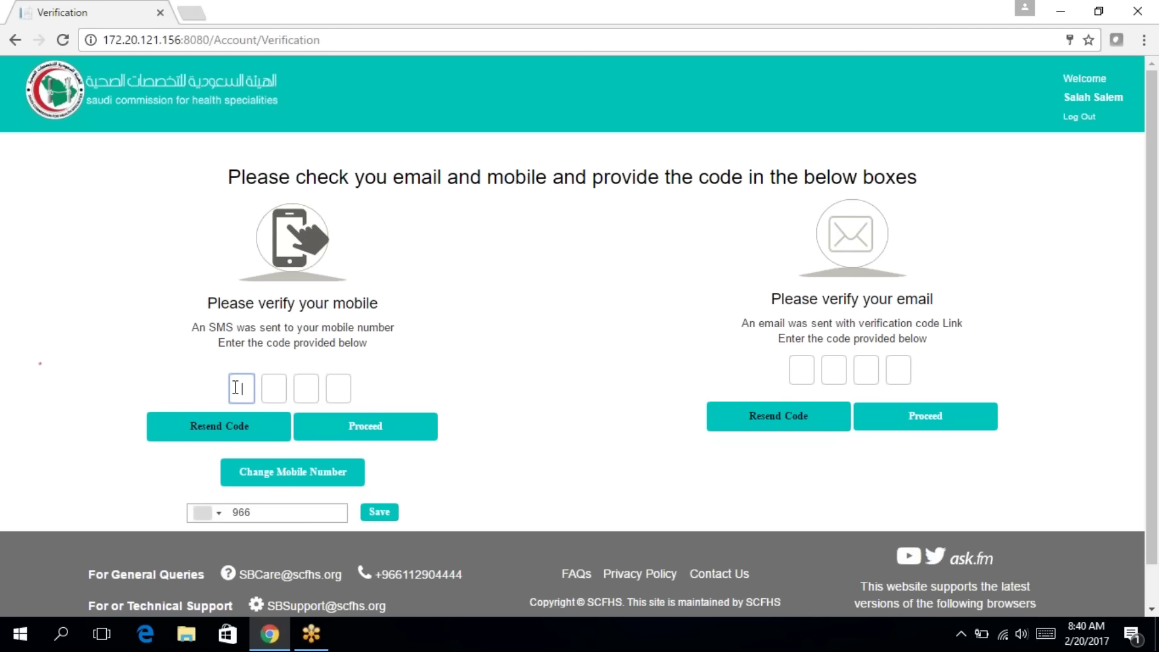
click(365, 425)
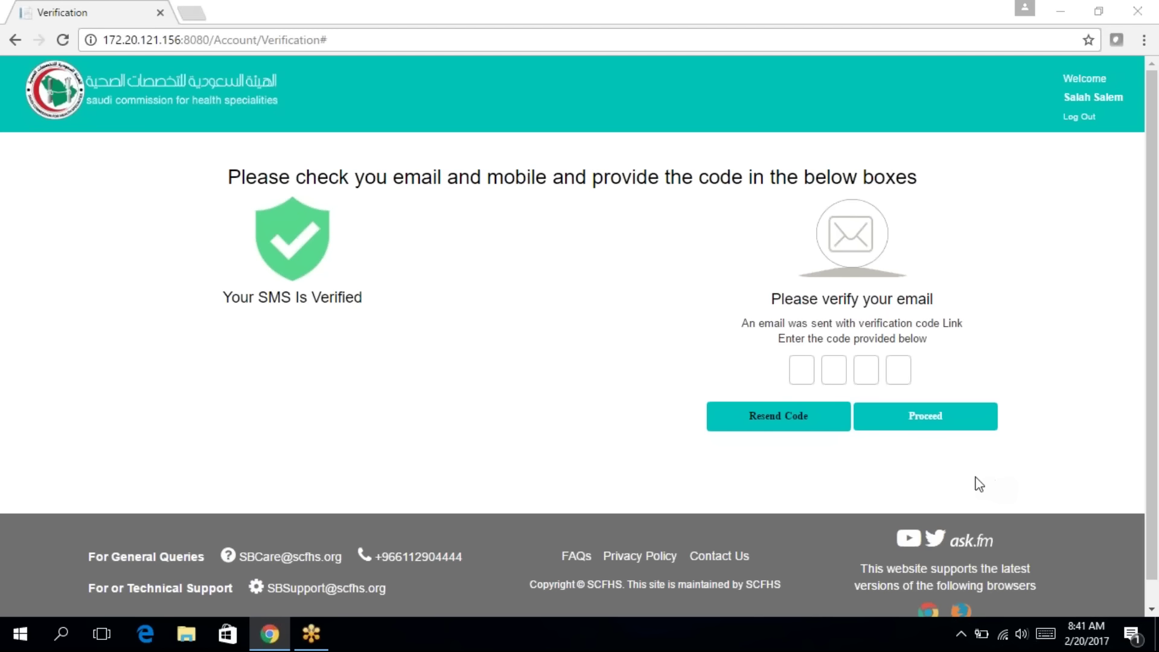
- Verify the e-mail address with the e-mailed code
click(805, 367)
click(925, 415)
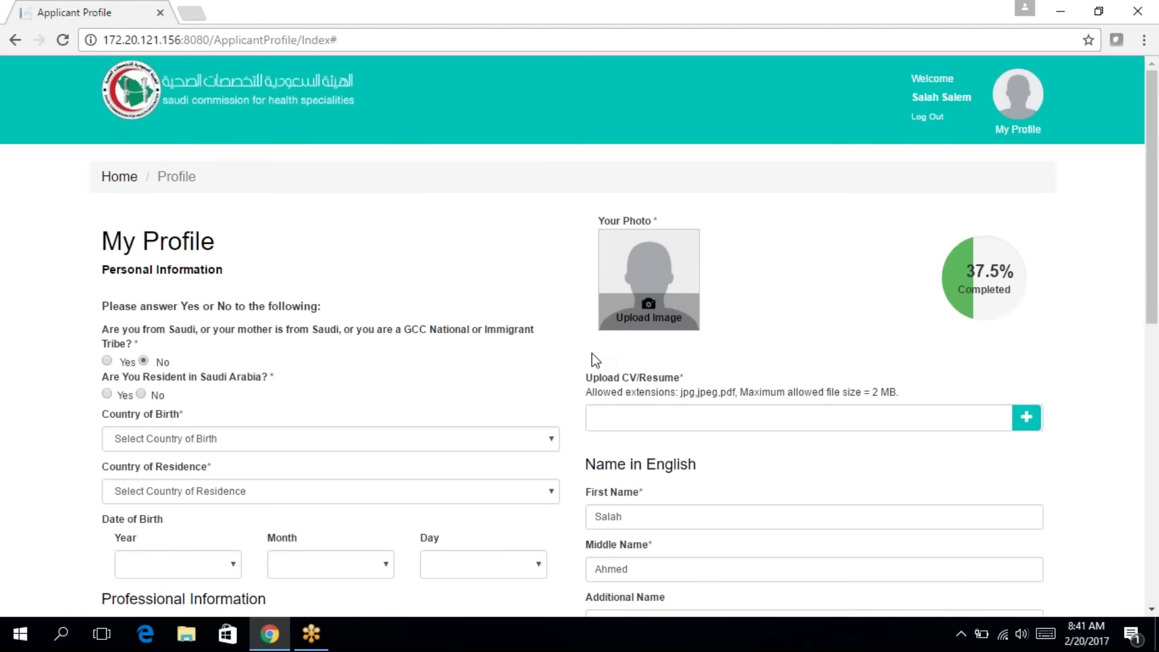
scroll(592, 360, down, 1)
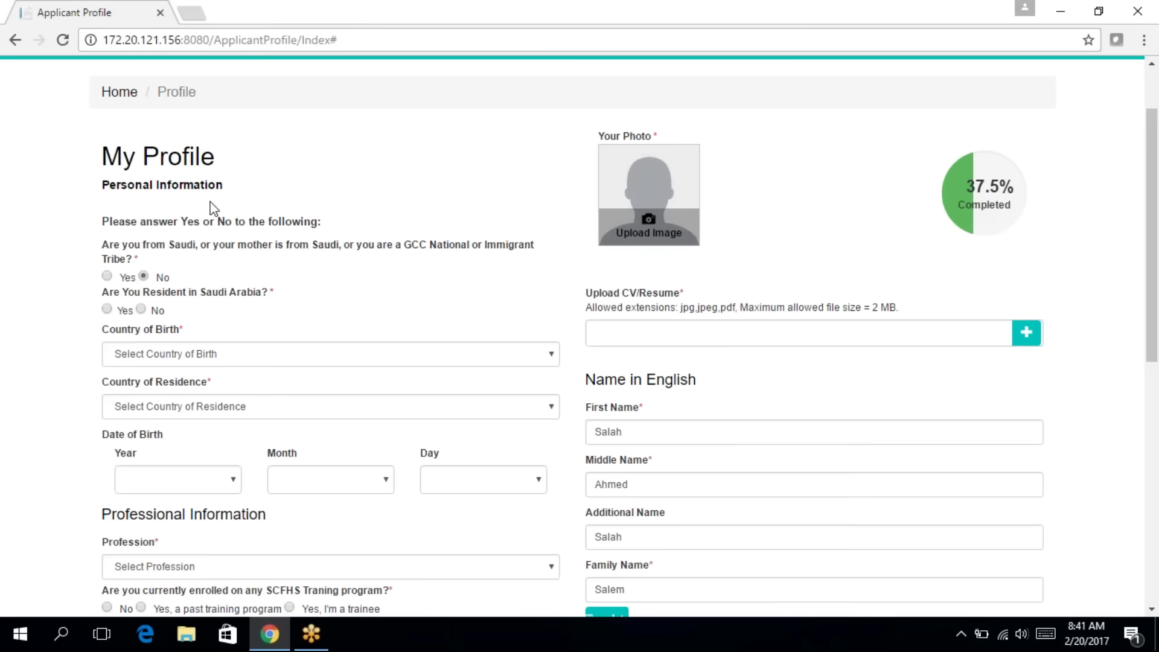
scroll(127, 275, down, 1)
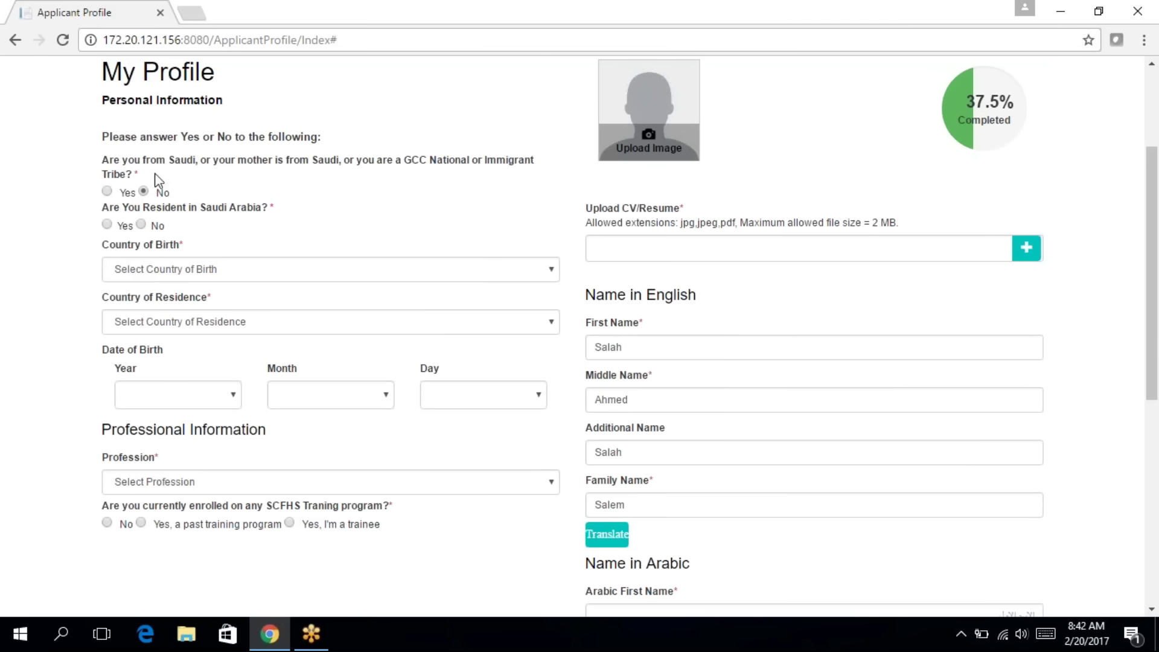
- Answer Yes to the Saudi/GCC question and try the From Saudi, Mother from Saudi and KSA-residency options
click(107, 191)
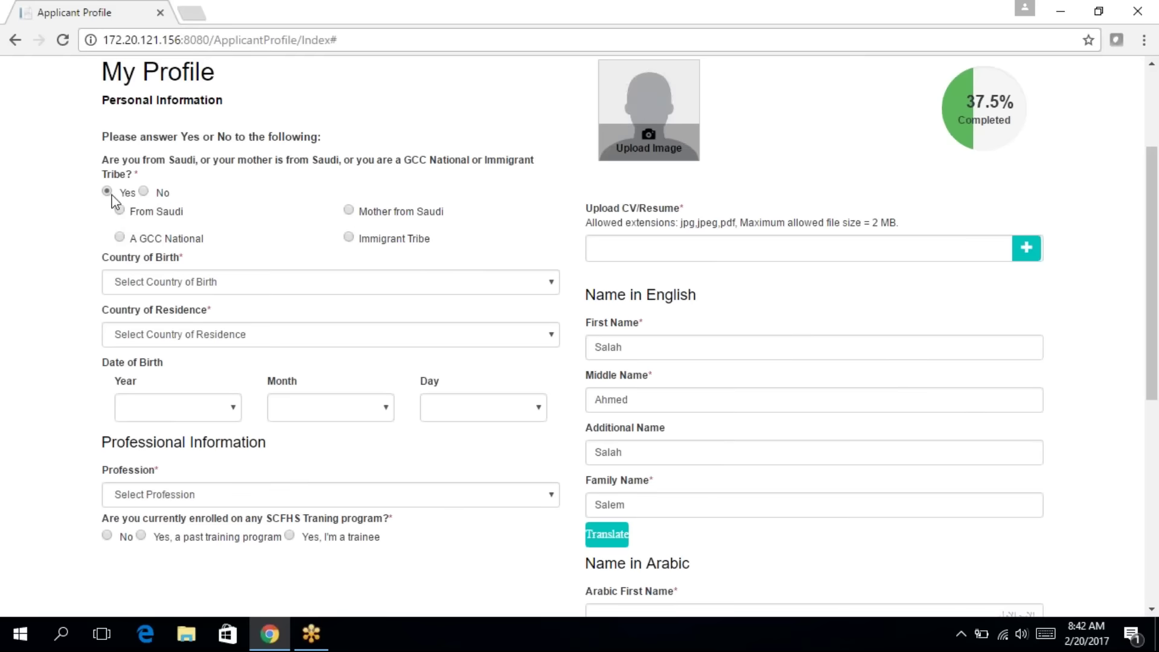
scroll(128, 228, up, 2)
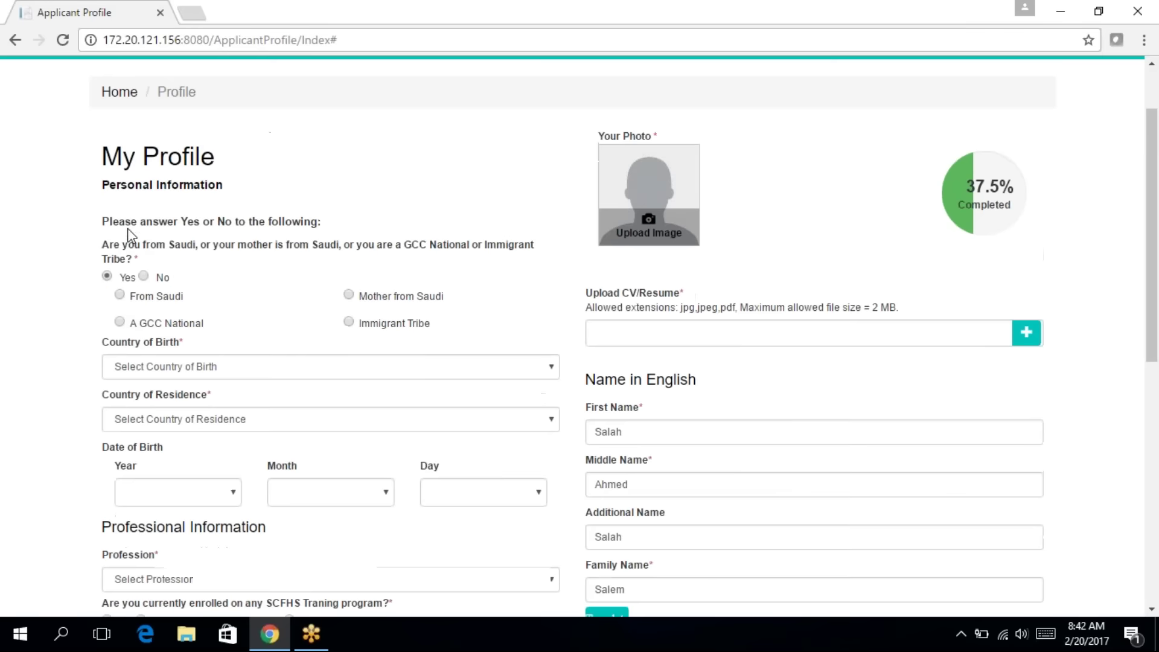
click(118, 295)
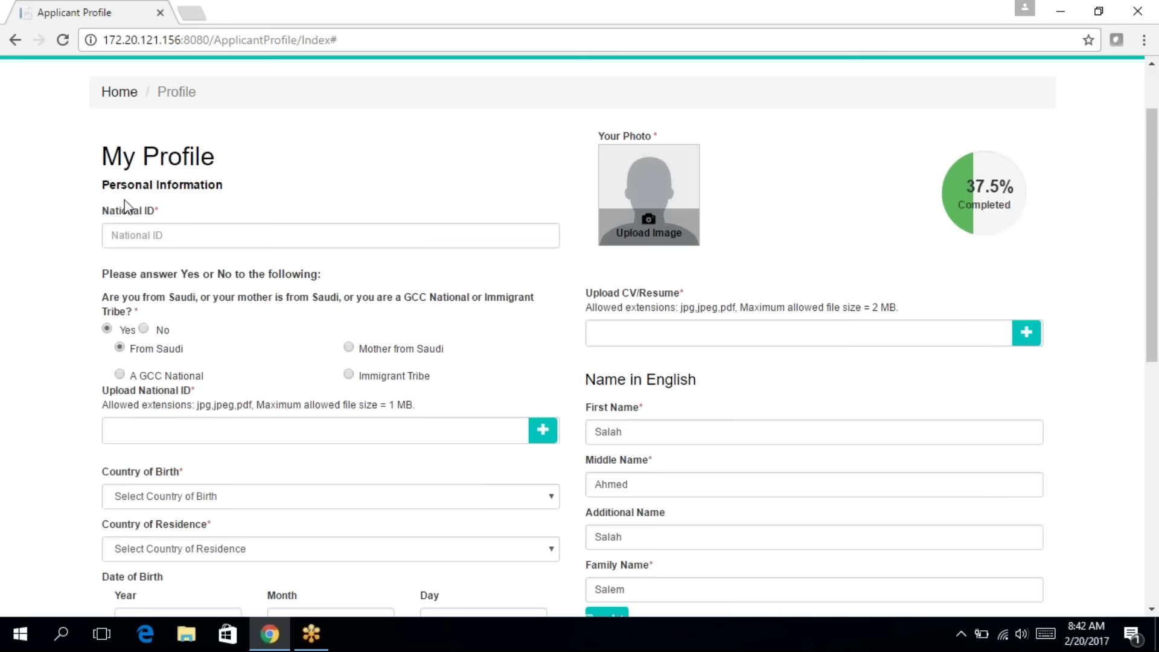
click(145, 234)
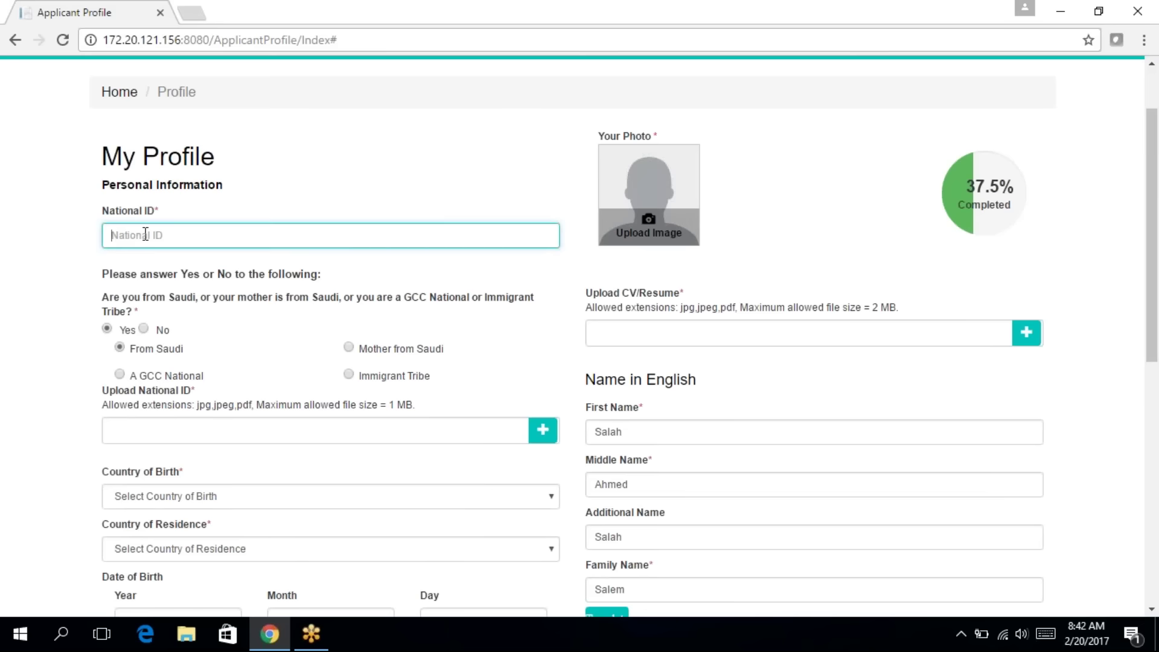
click(350, 349)
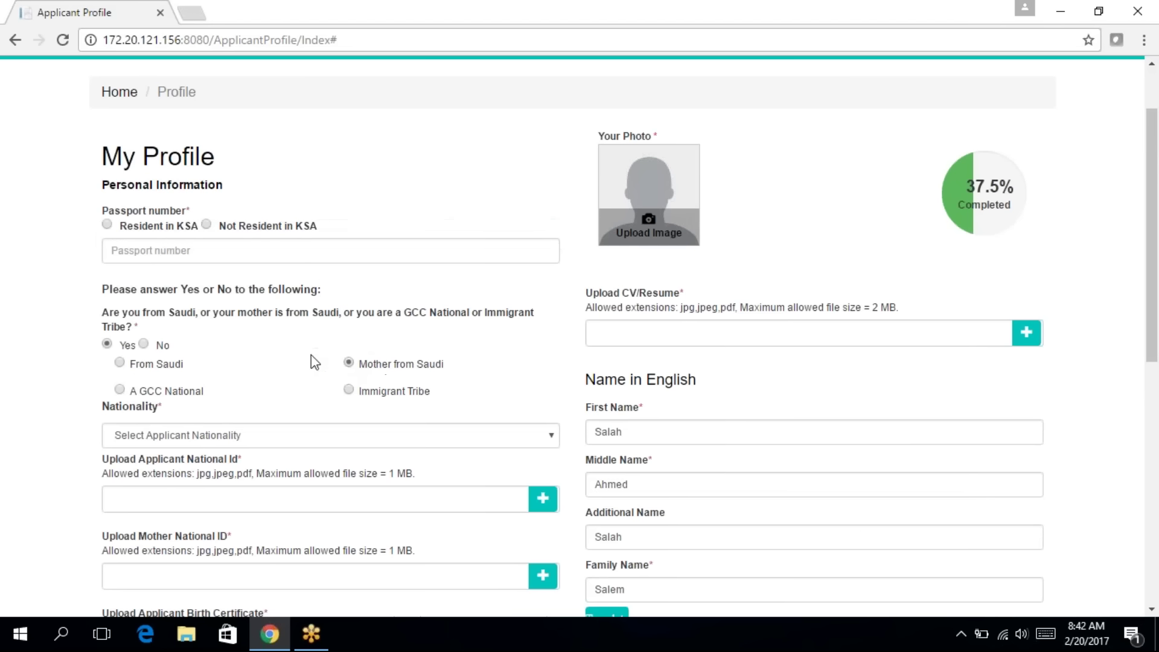
click(107, 225)
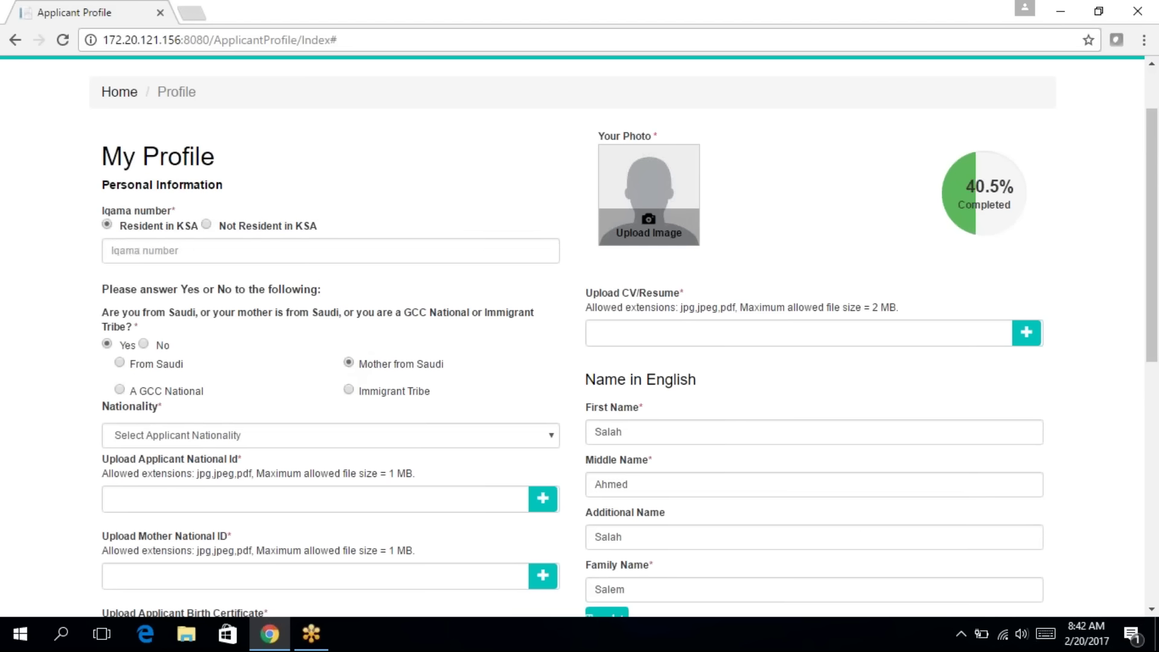
click(112, 251)
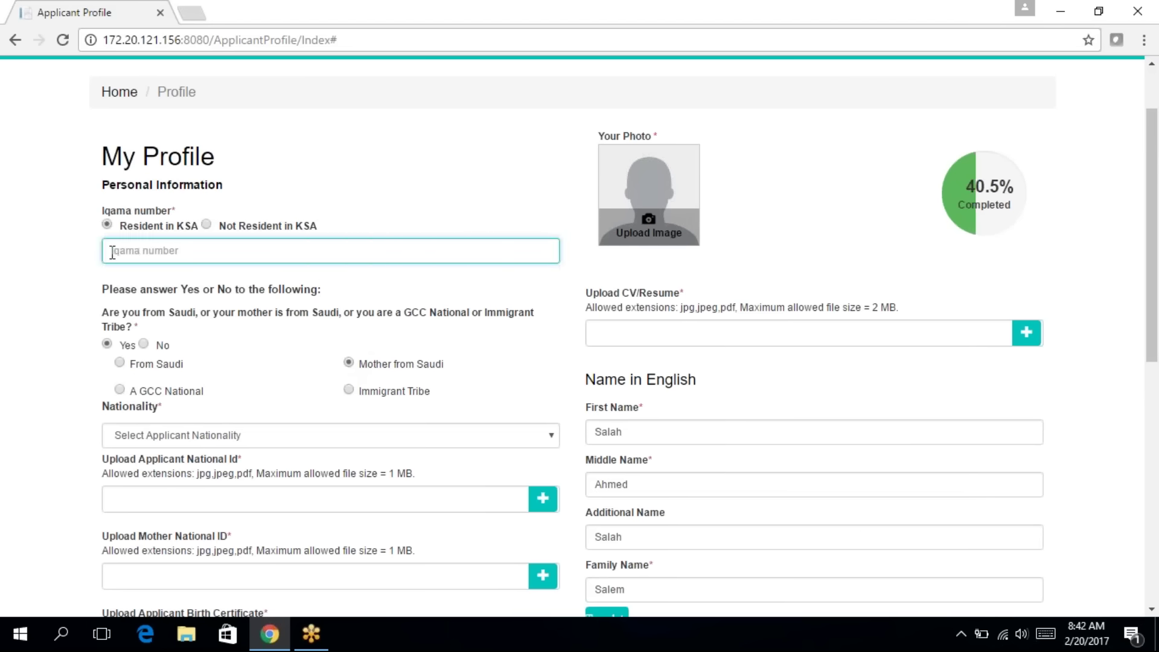
click(207, 224)
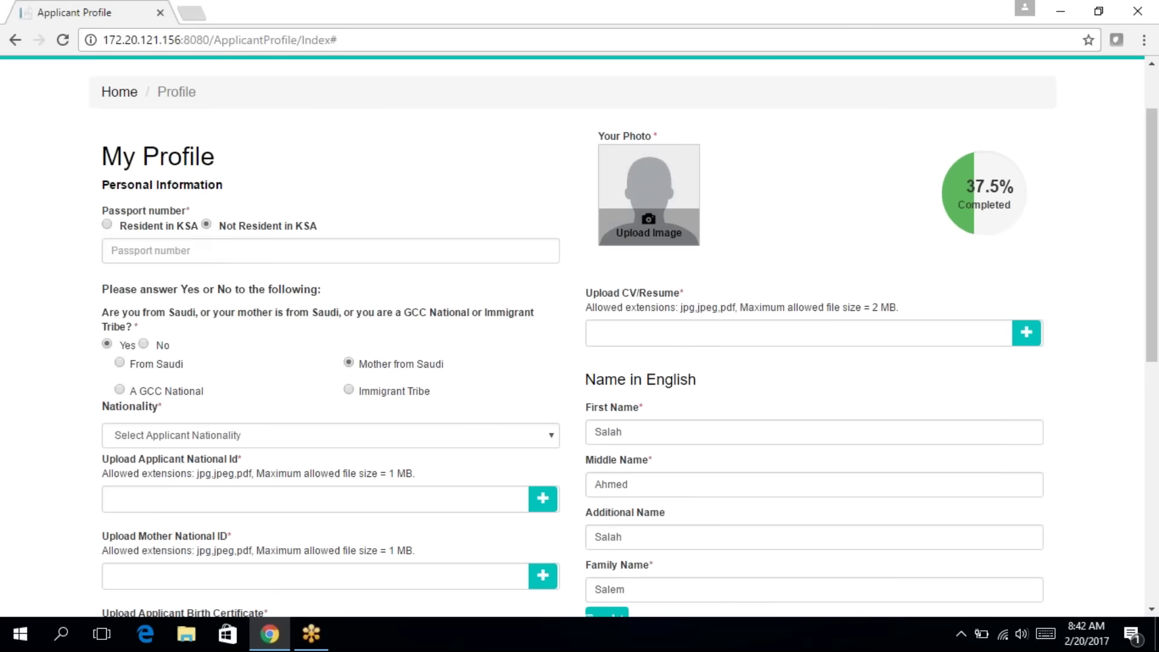
click(176, 253)
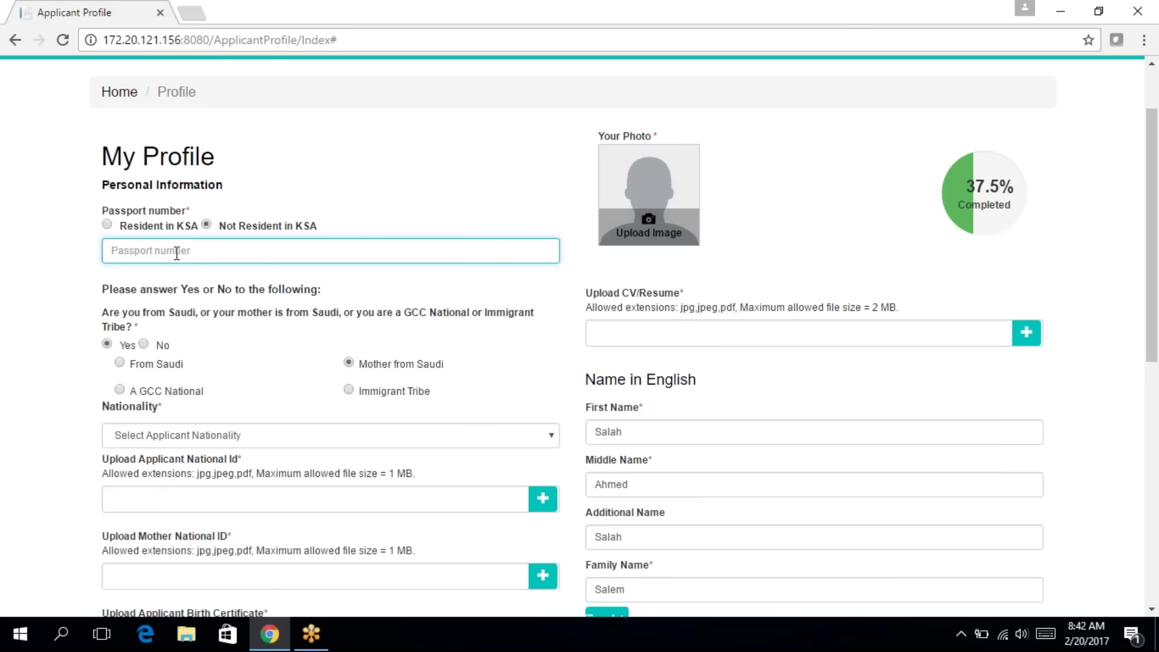
- Switch to A GCC National, then settle on Immigrant Tribe, toggling Not Available on and off
click(123, 387)
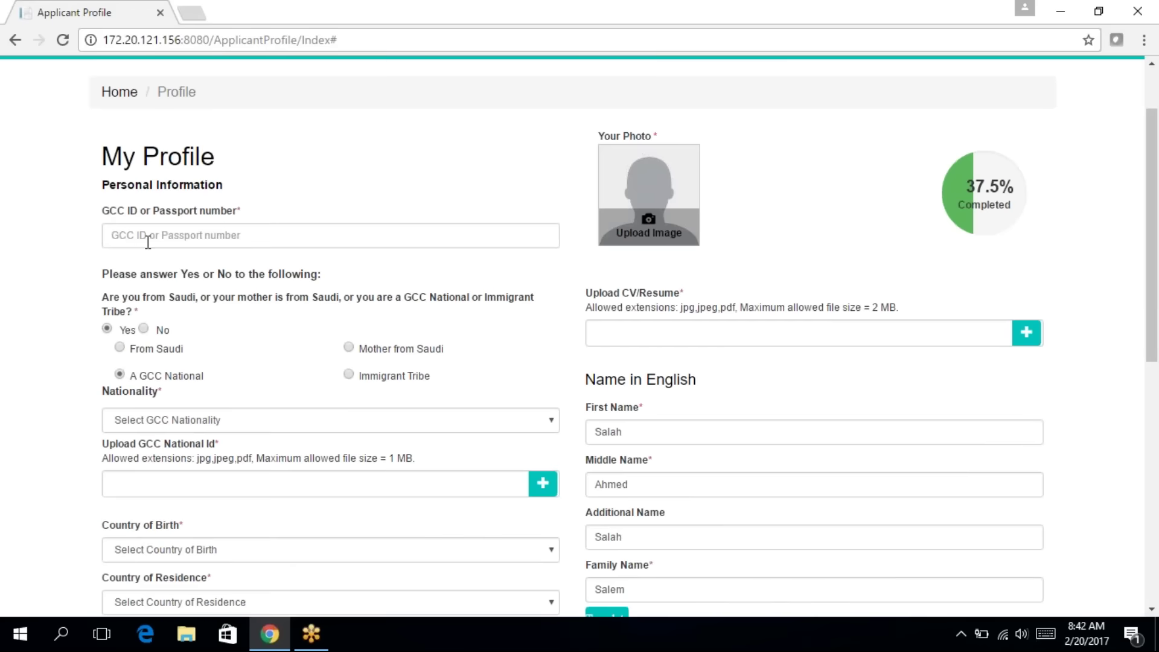
click(180, 236)
click(349, 374)
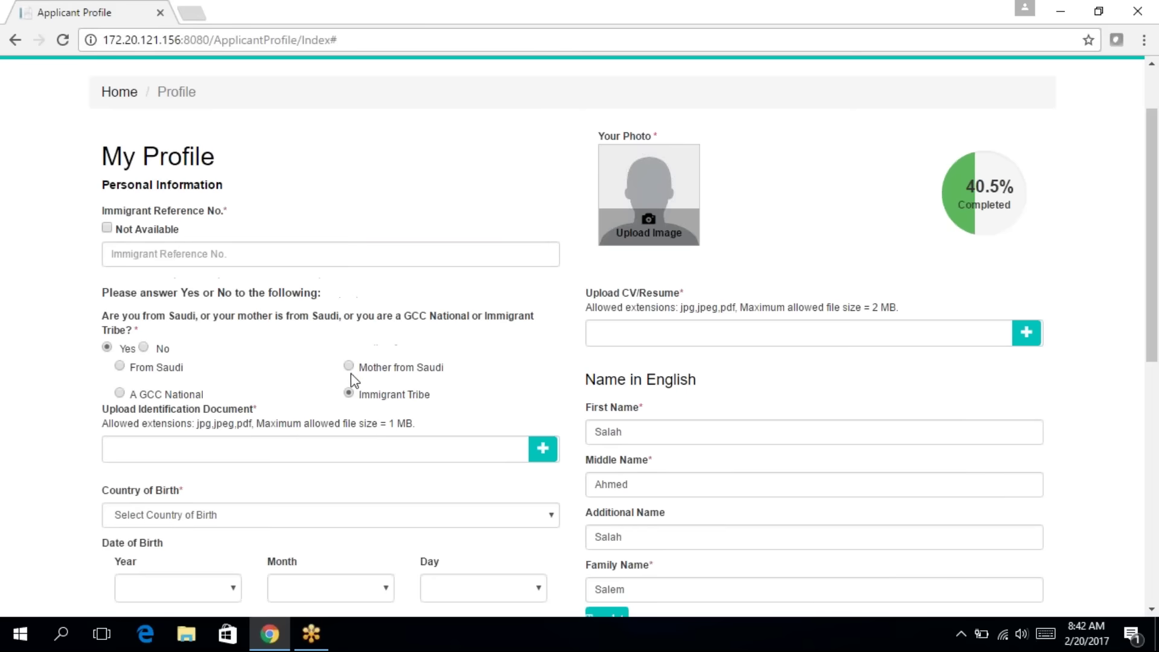
click(175, 254)
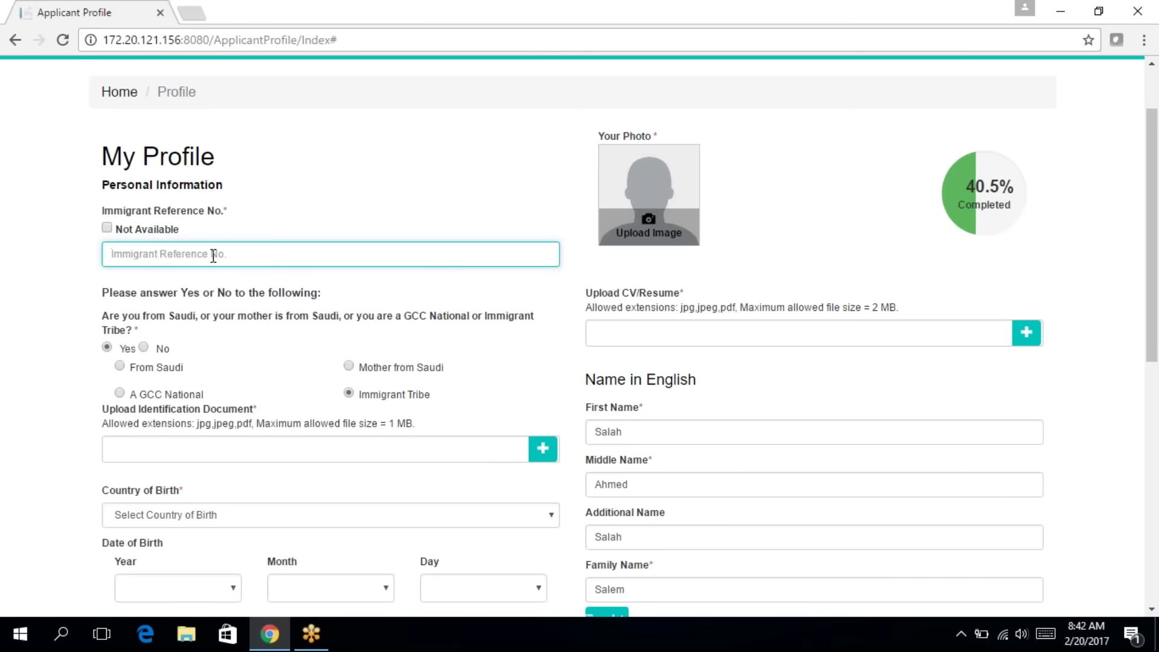
click(107, 228)
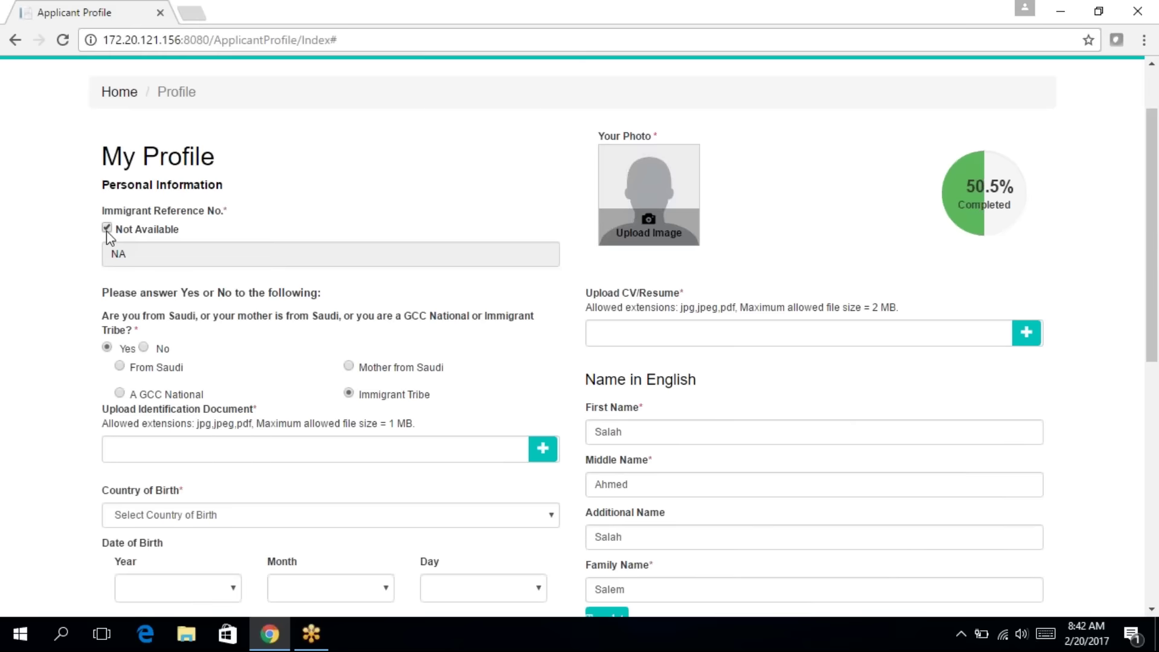
click(106, 228)
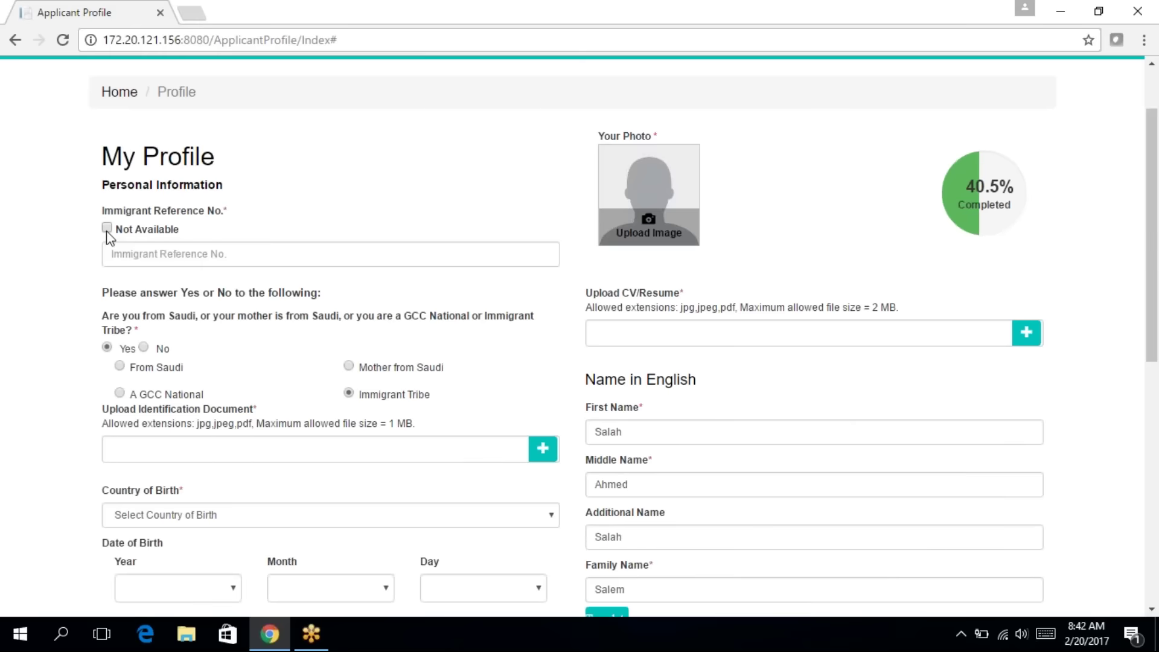
- Mark the applicant From Saudi, enter the National ID, and upload the nationalid file
click(120, 366)
click(173, 235)
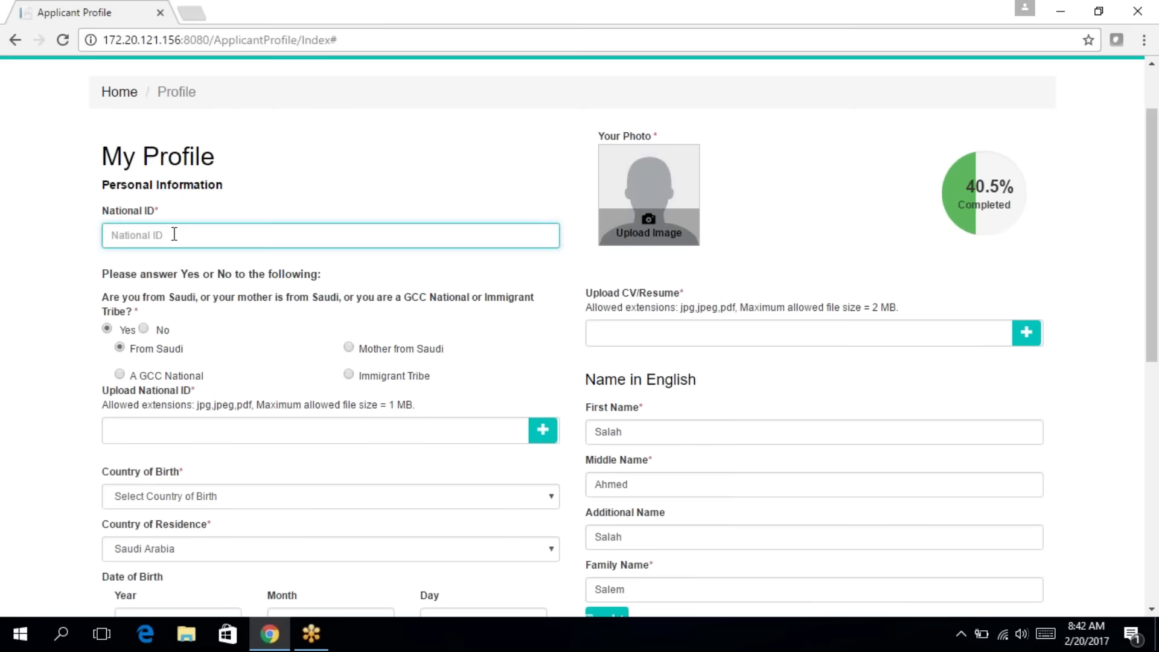
text(123456789)
scroll(225, 260, down, 1)
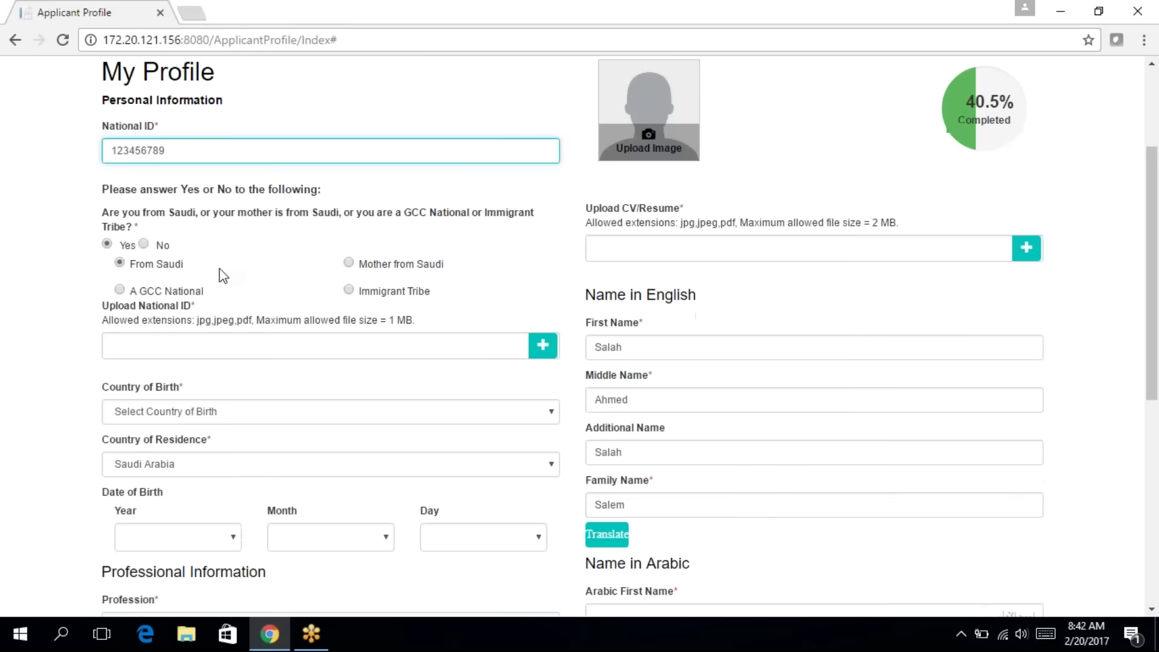
click(541, 350)
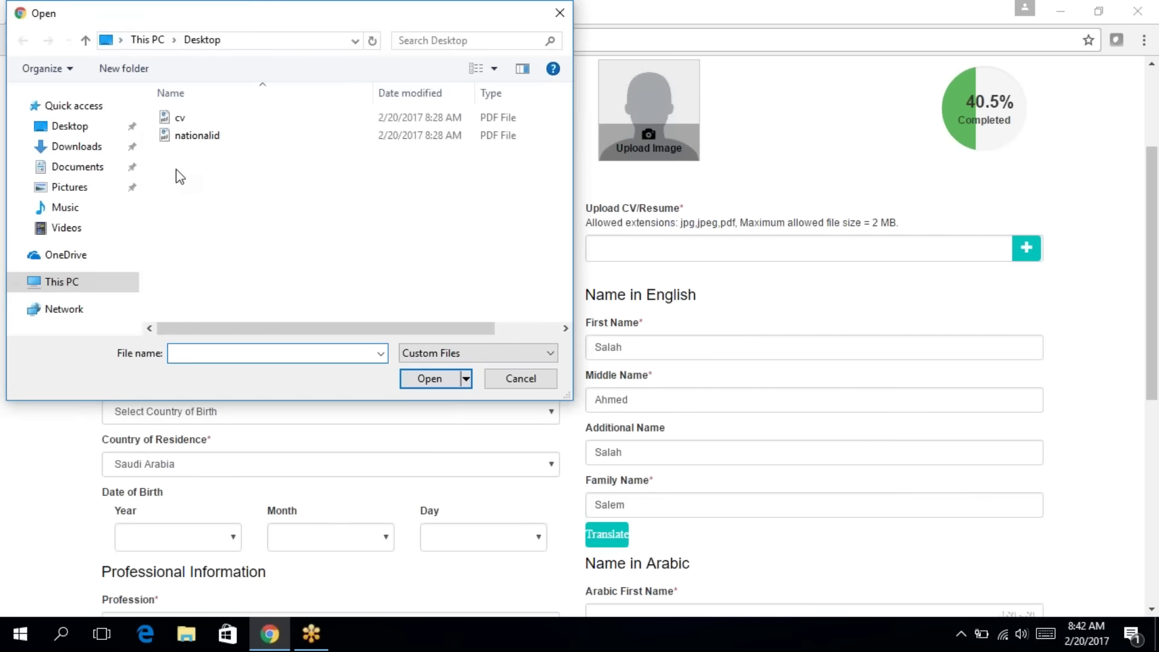
click(184, 140)
double_click(184, 139)
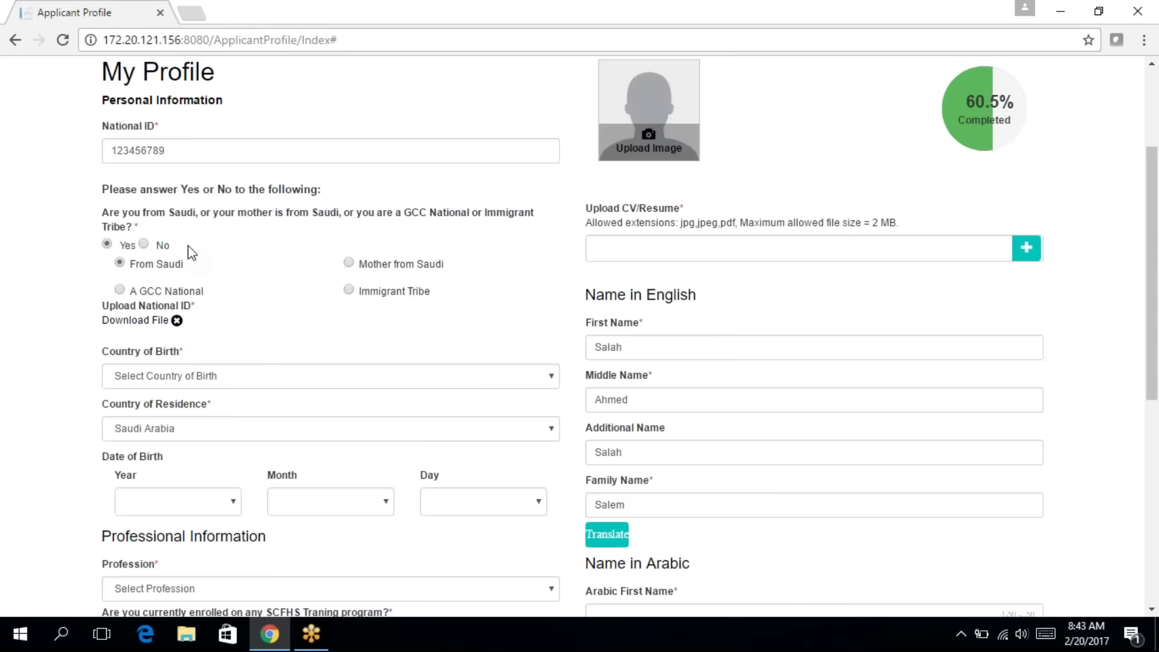
scroll(207, 275, down, 1)
- Set both Country of Birth and Country of Residence to Saudi Arabia
click(172, 293)
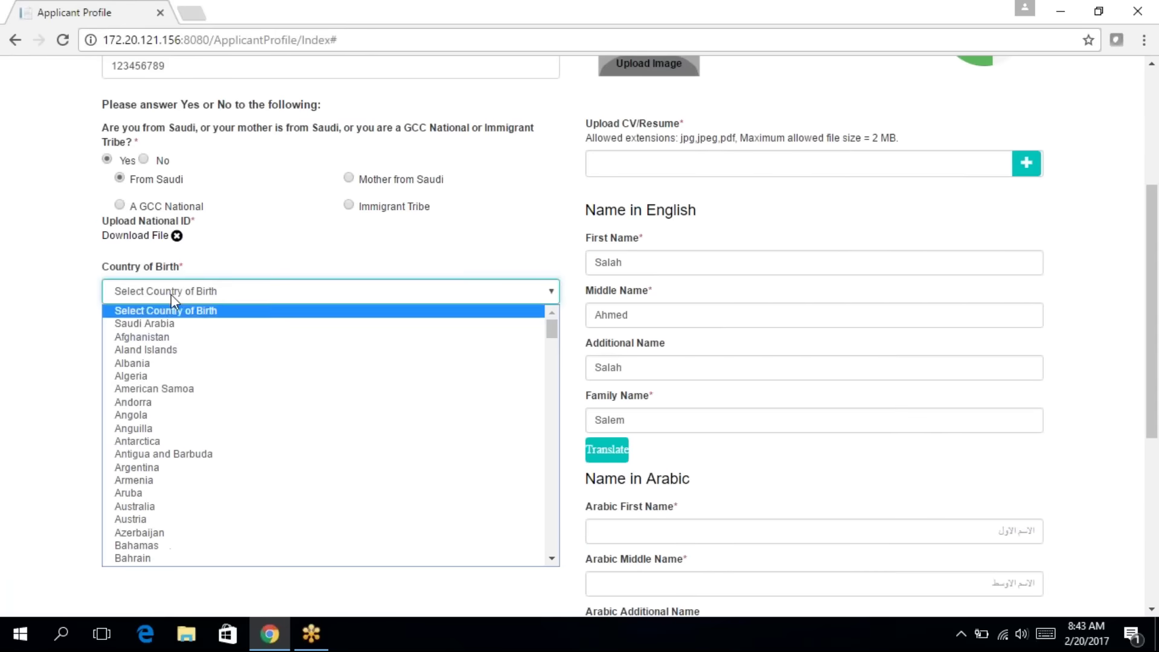
click(173, 327)
scroll(173, 329, down, 1)
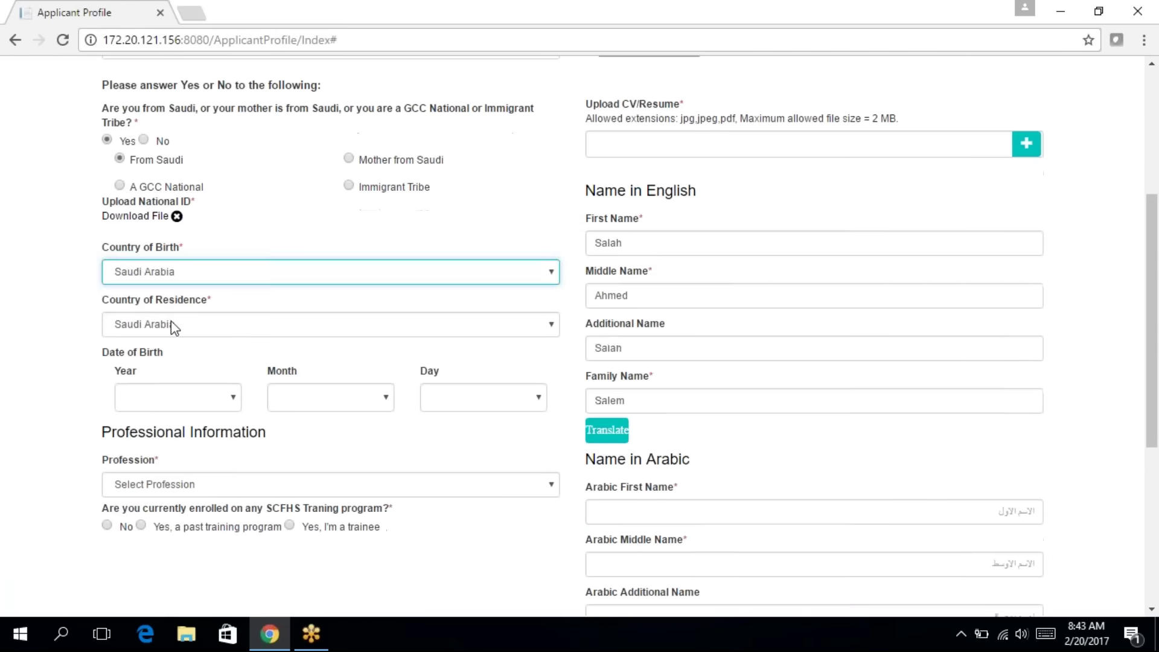
click(177, 262)
click(174, 292)
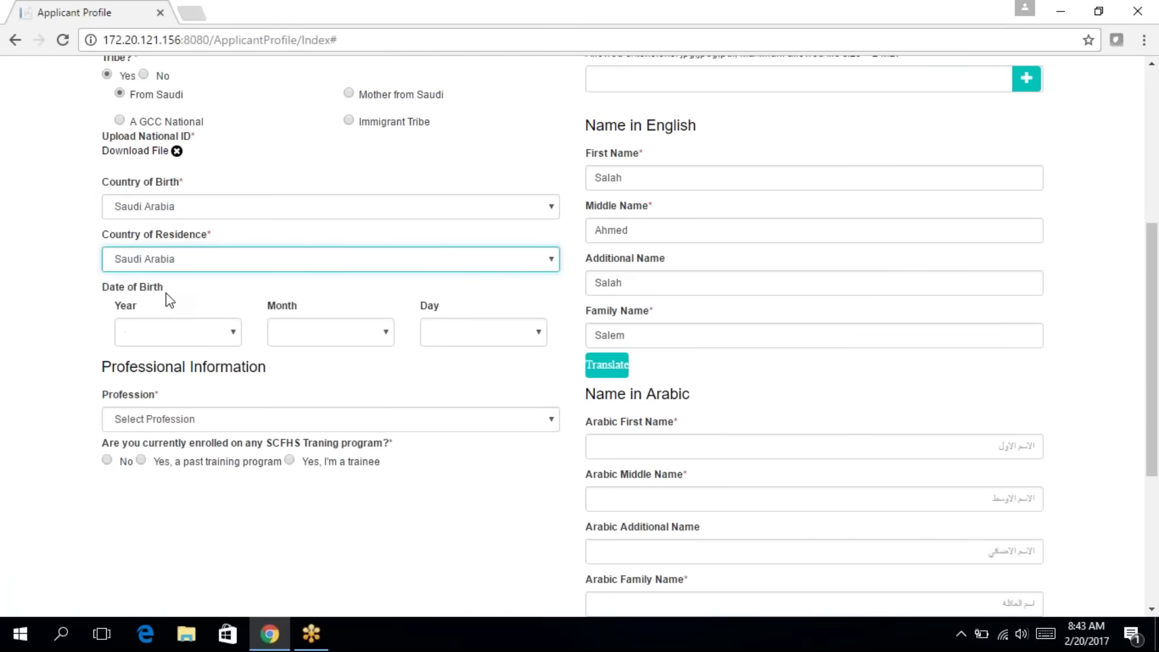
scroll(175, 289, down, 1)
- Set the date of birth to year 1974, month 2, day 8
click(209, 252)
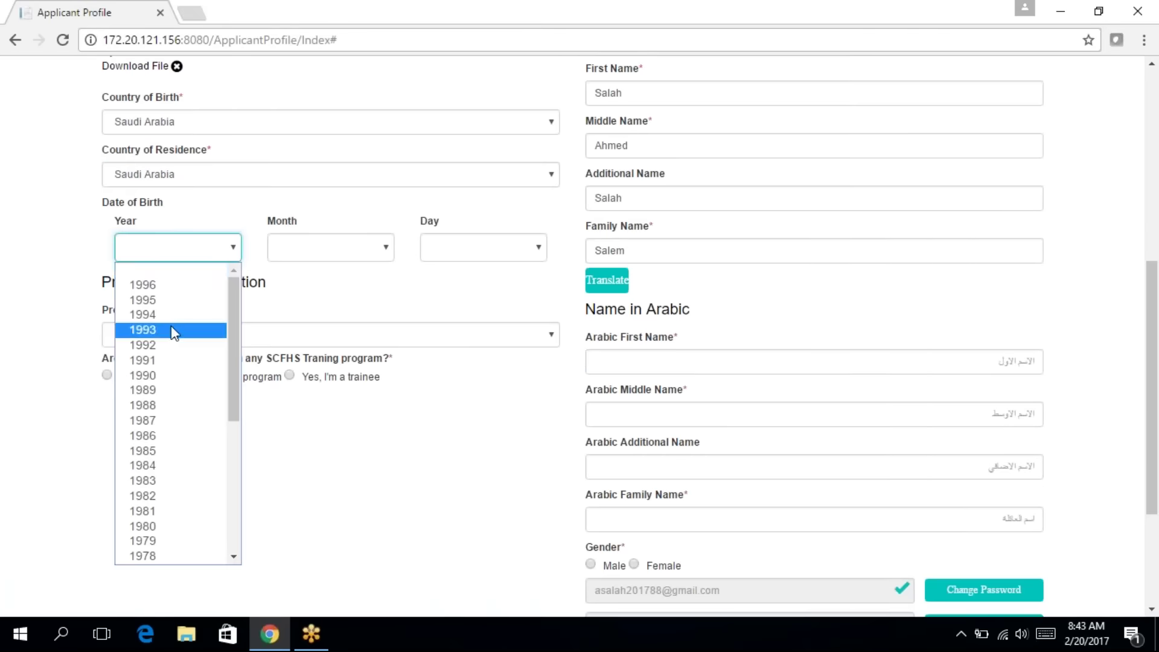
scroll(172, 338, down, 4)
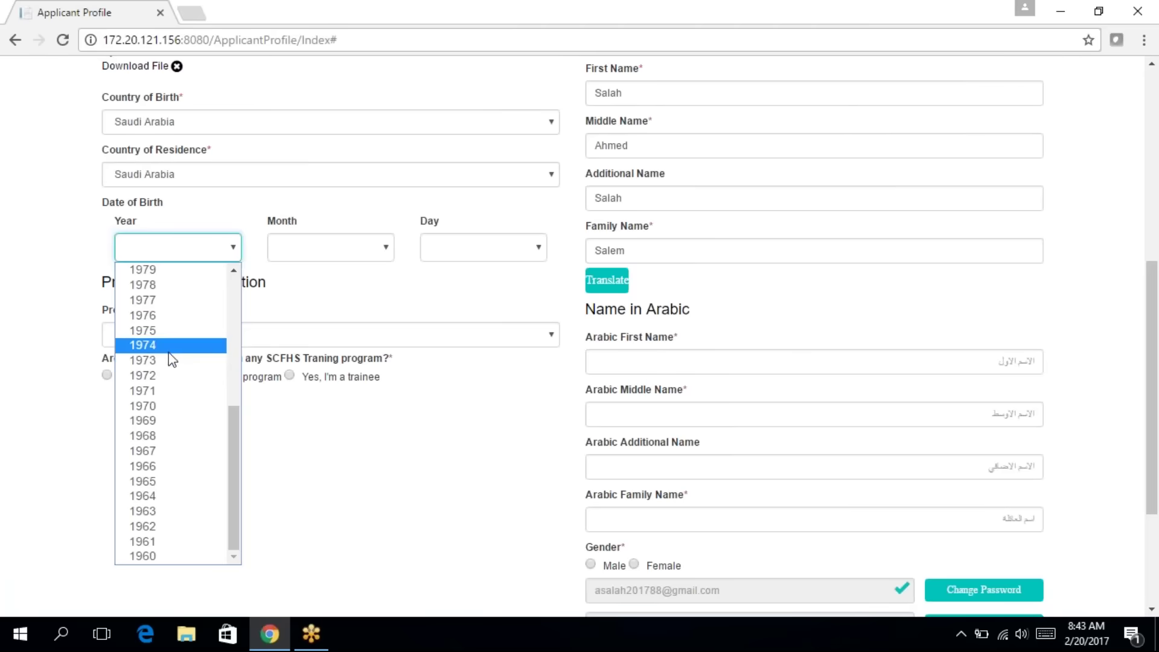
click(170, 346)
click(304, 254)
click(304, 298)
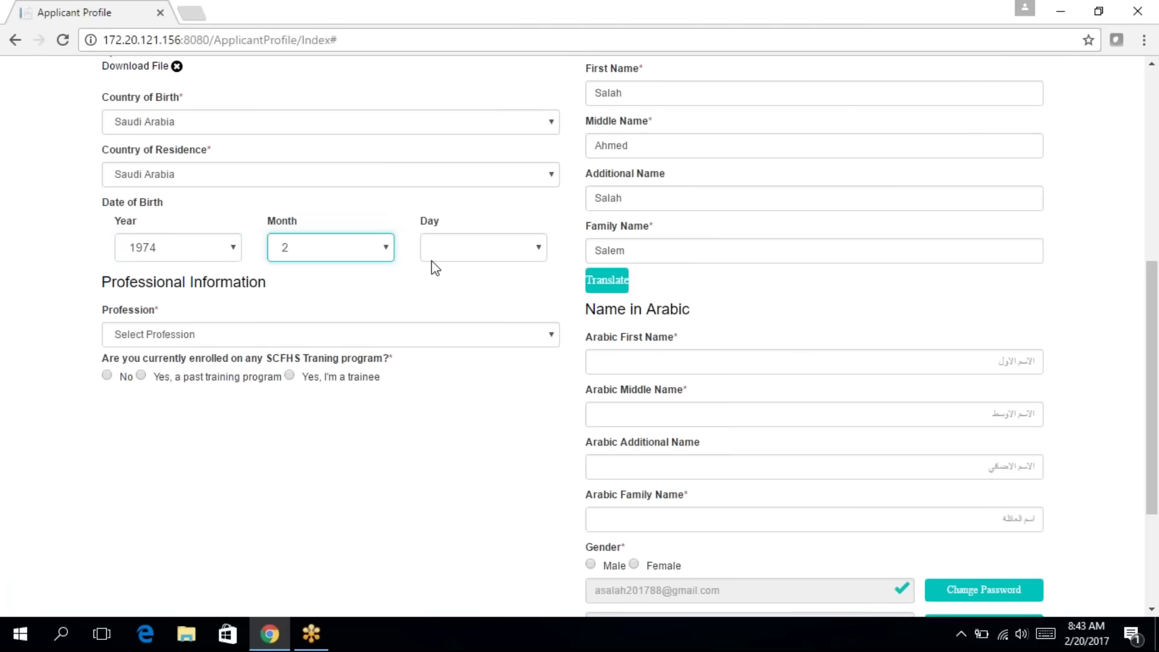
click(432, 257)
click(481, 389)
scroll(364, 378, up, 4)
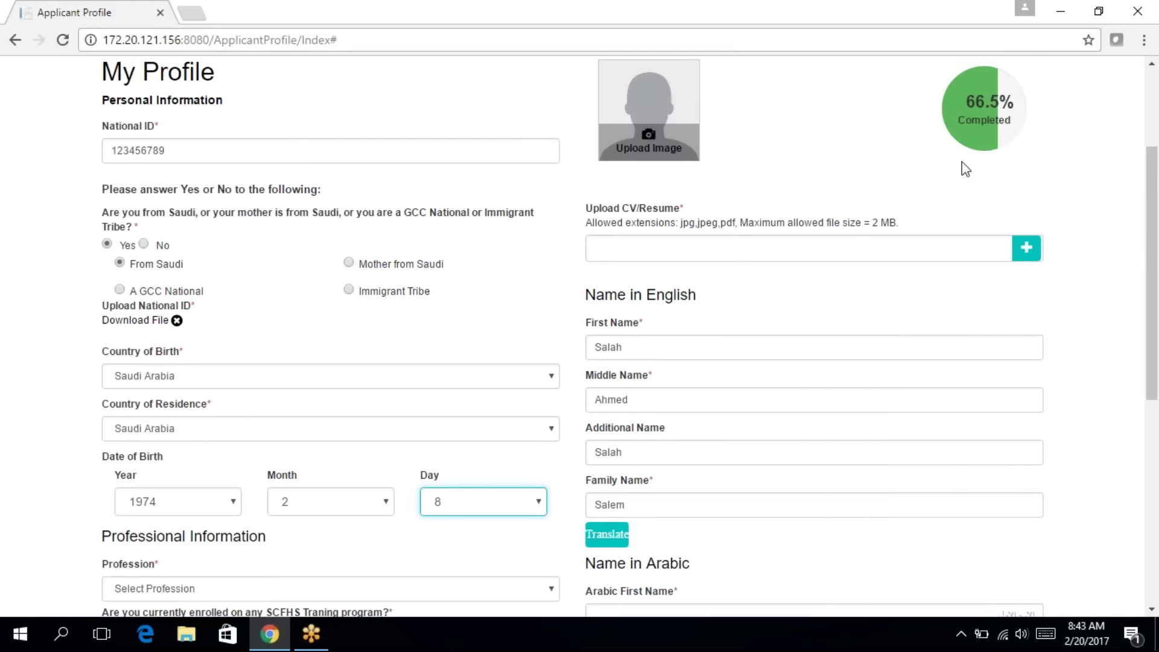
scroll(508, 390, down, 2)
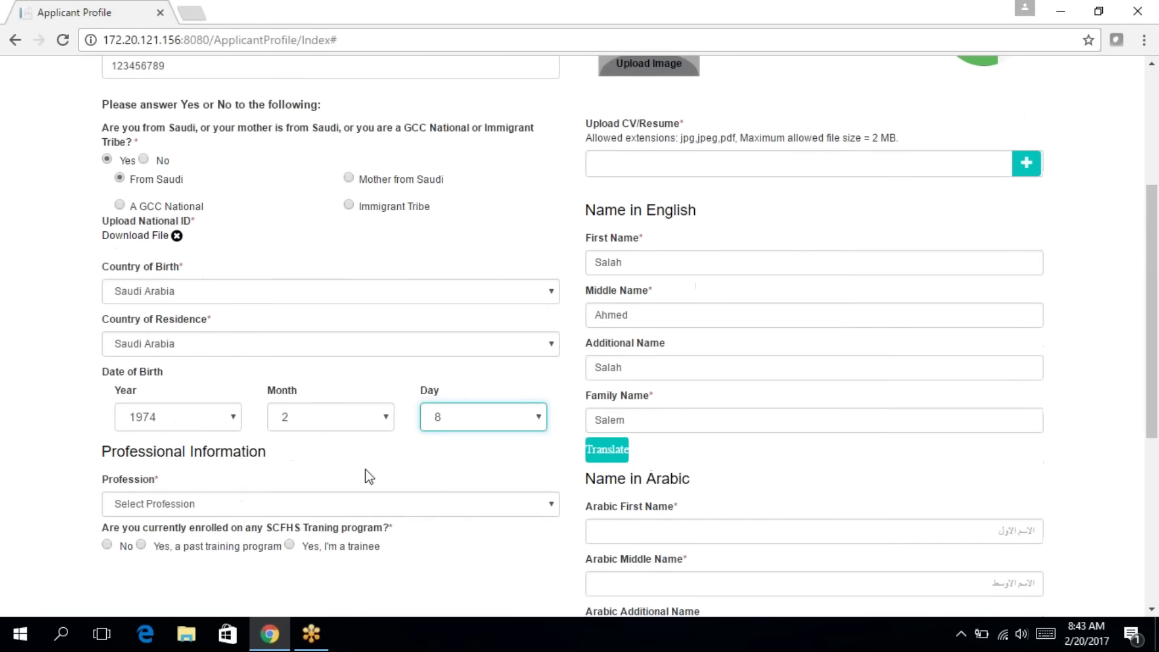
scroll(356, 469, down, 2)
- Set Profession to Medical, answer Yes to the SCFHS training question, and enter the Trainee ID
click(212, 419)
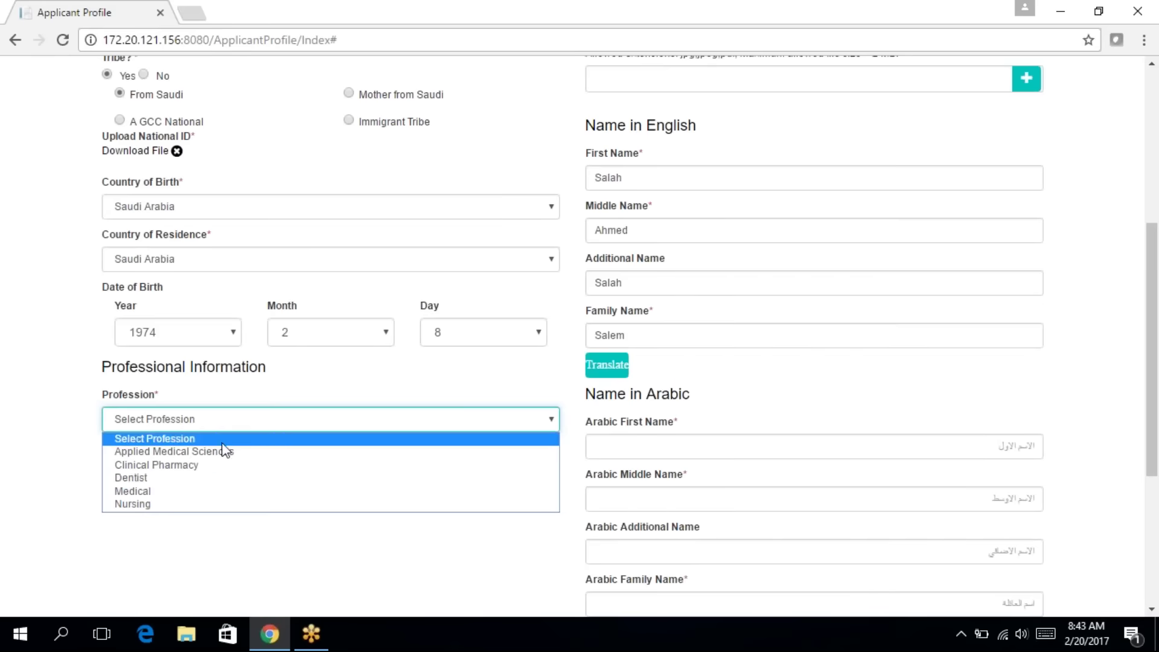
click(202, 491)
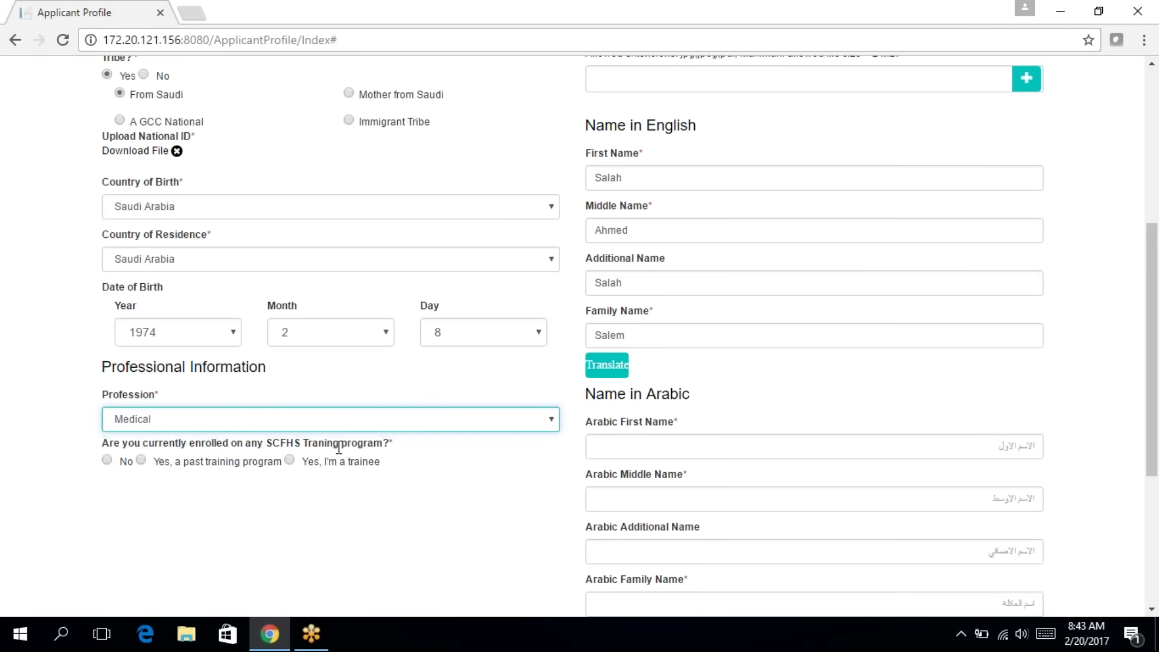
click(107, 460)
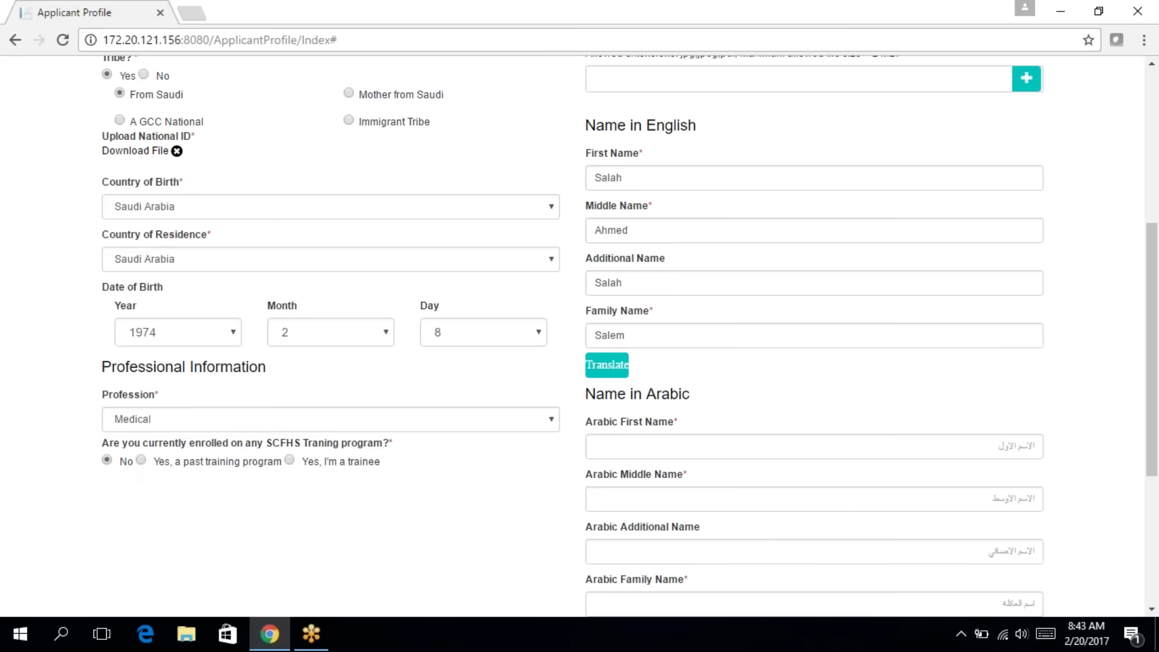
click(141, 460)
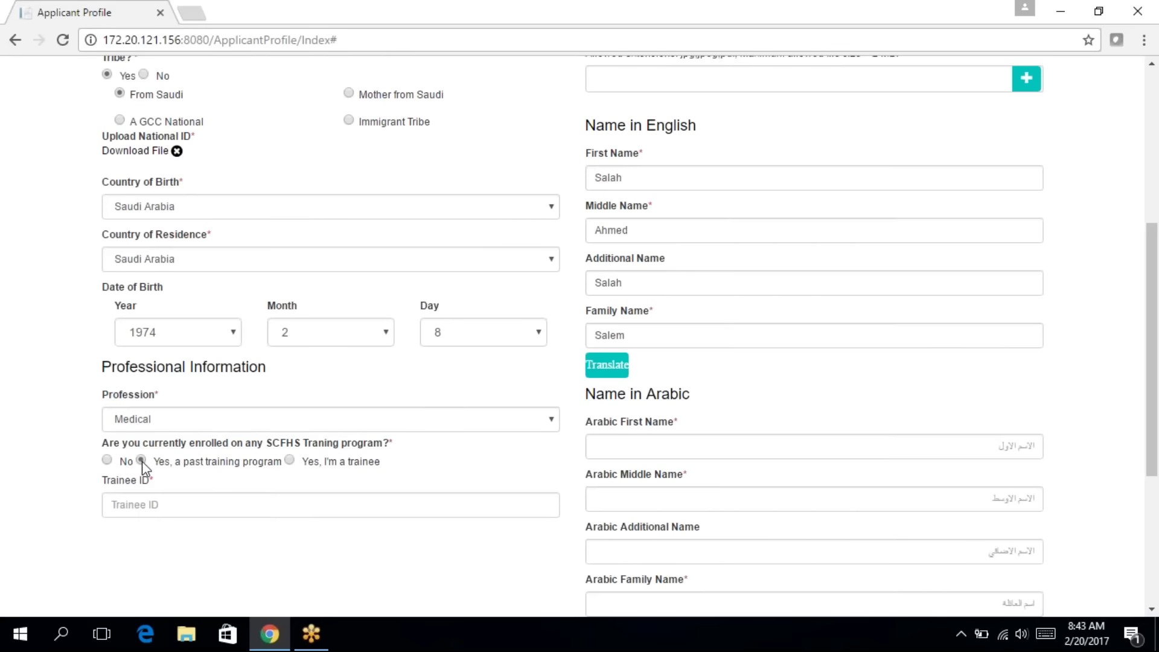
click(242, 502)
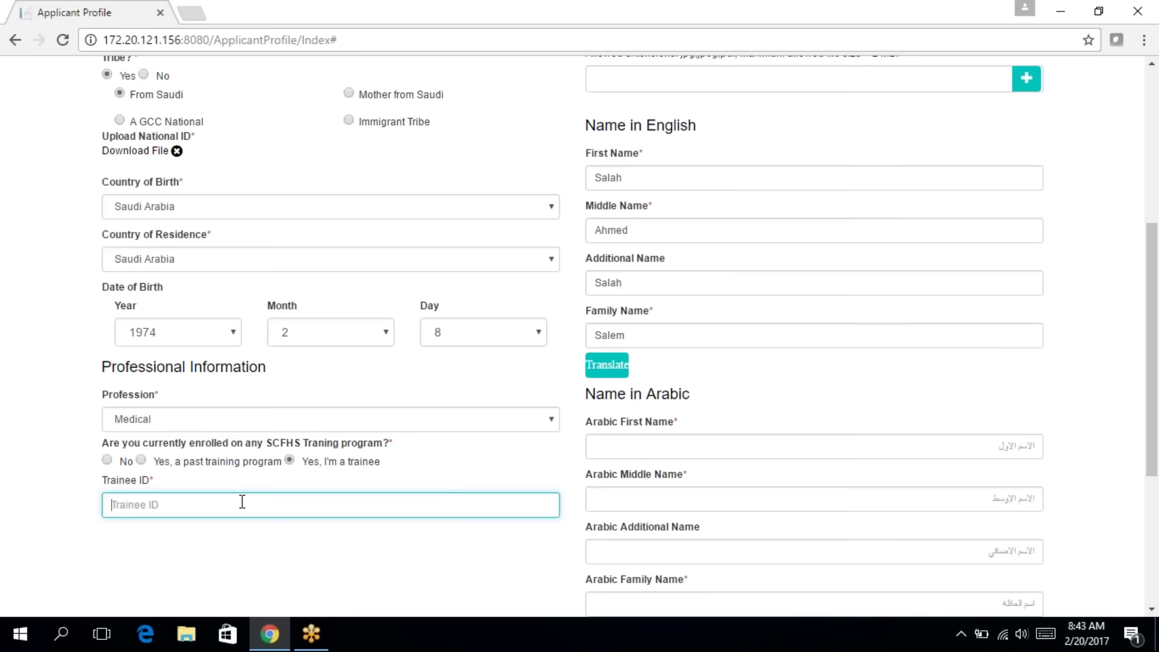
scroll(242, 502, up, 5)
scroll(766, 284, down, 1)
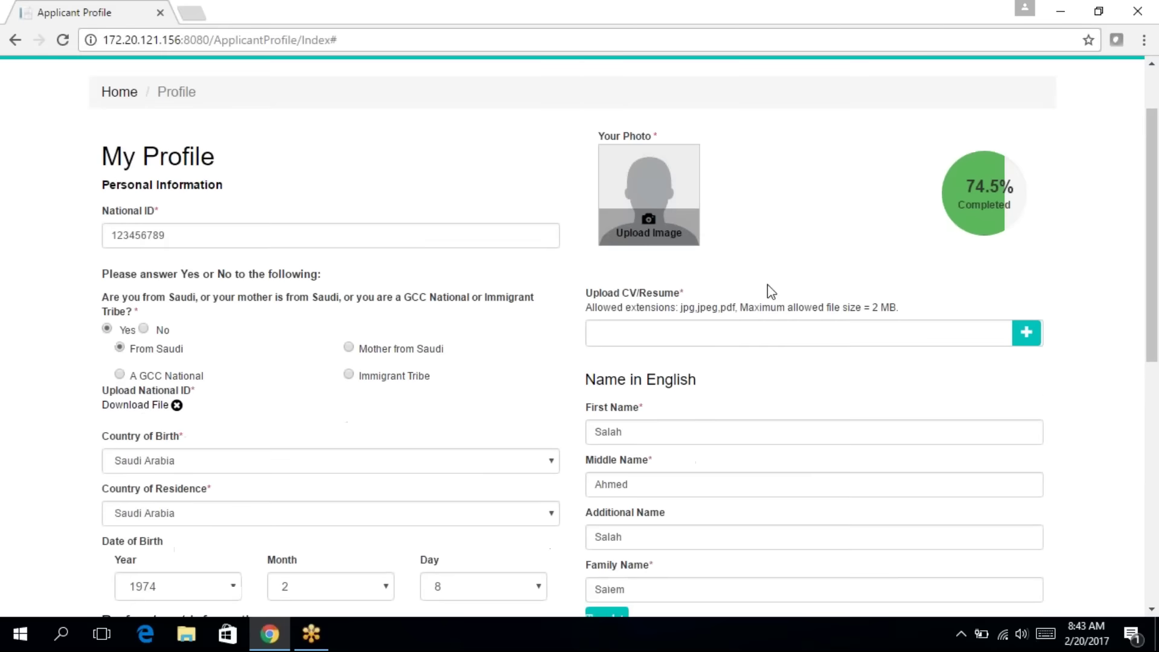
- Upload the 'photo' image from Pictures as the profile picture
click(658, 239)
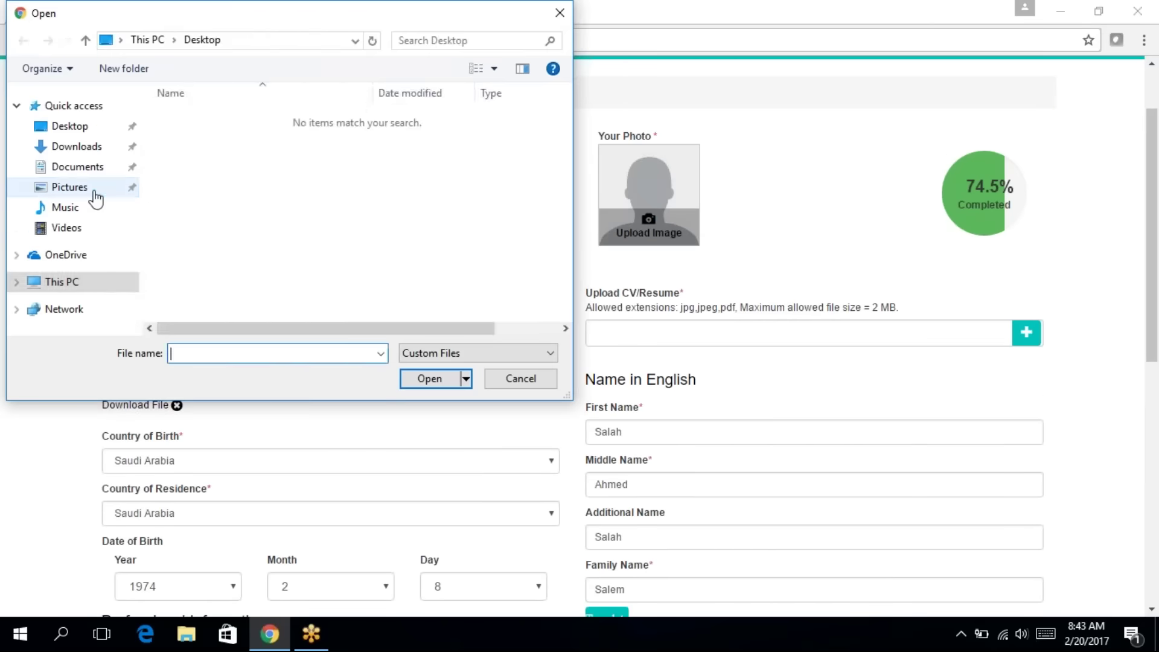
click(91, 191)
click(389, 161)
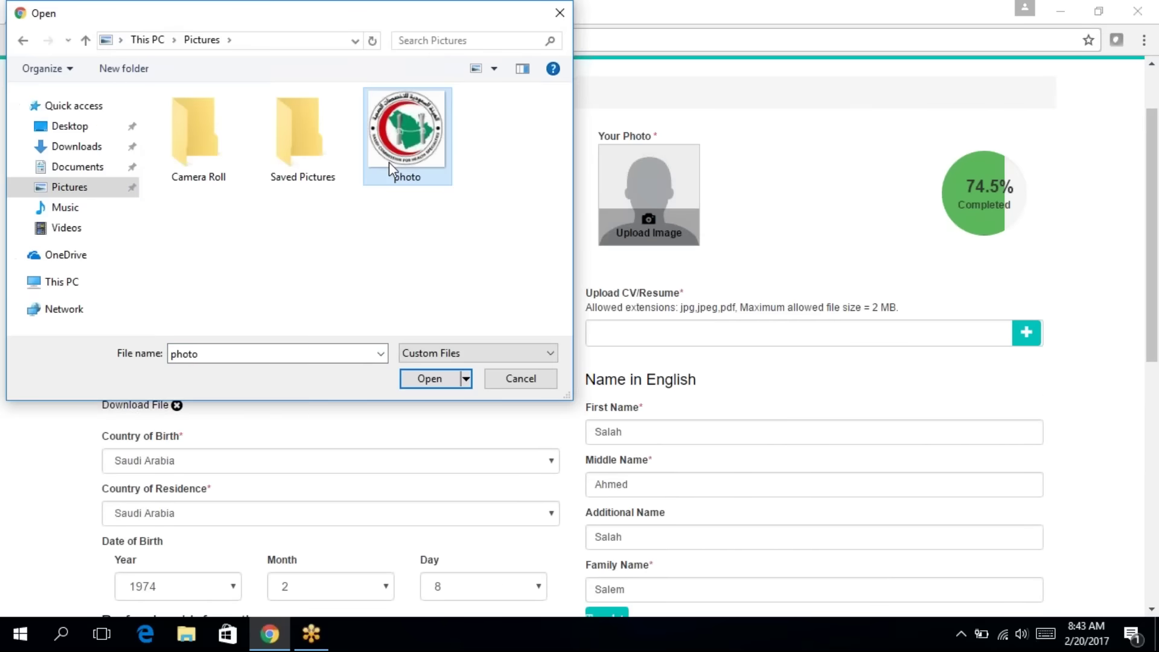
click(427, 379)
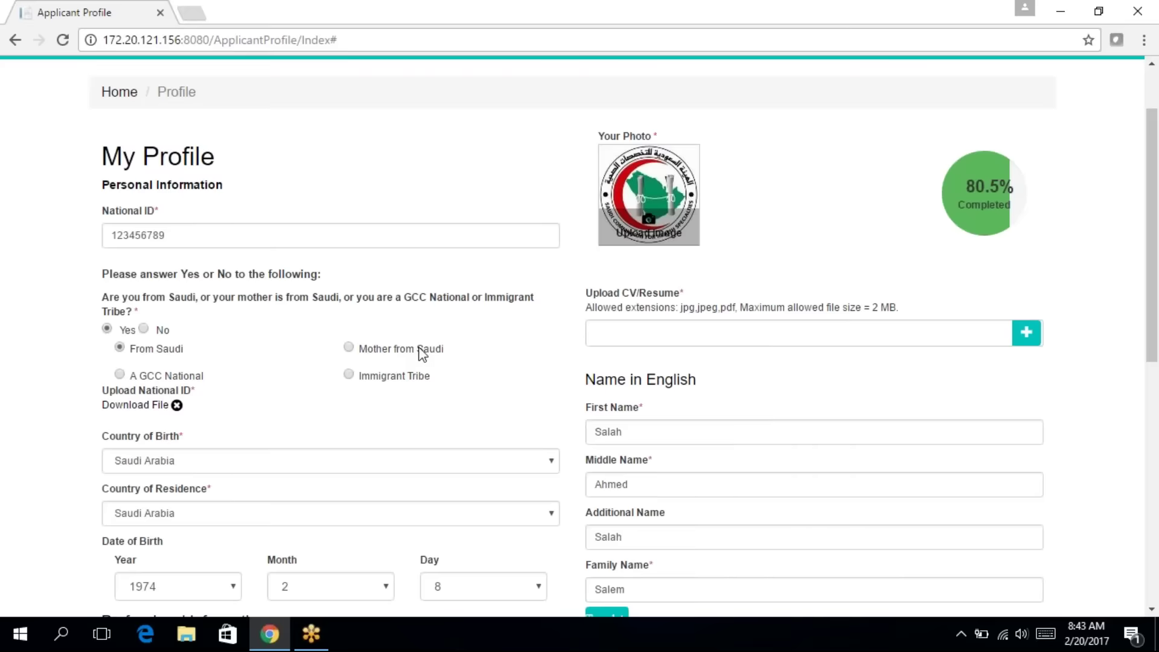
scroll(629, 240, down, 1)
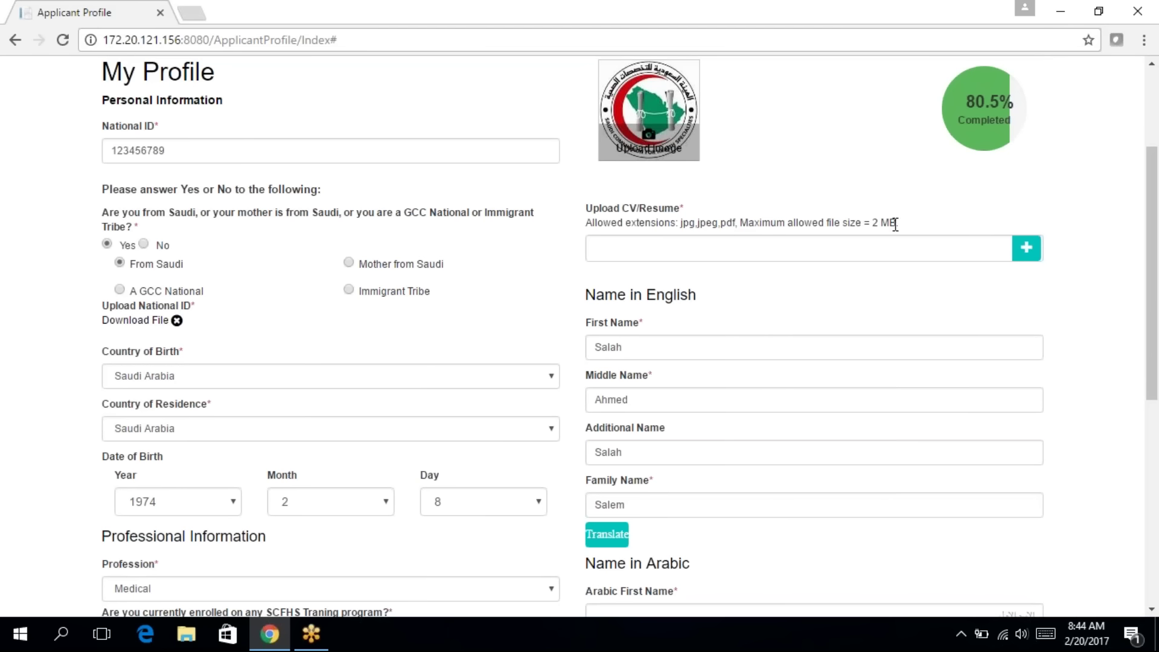
- Attach the cv file from the Desktop as the CV/Resume
click(1026, 248)
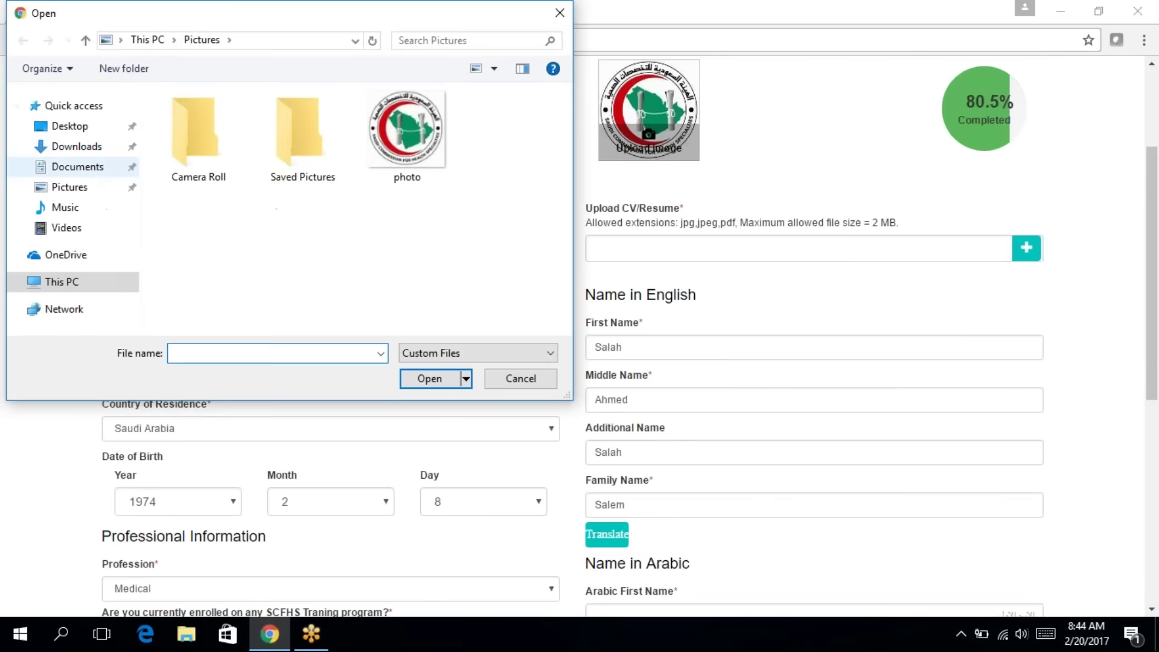
click(75, 128)
double_click(190, 119)
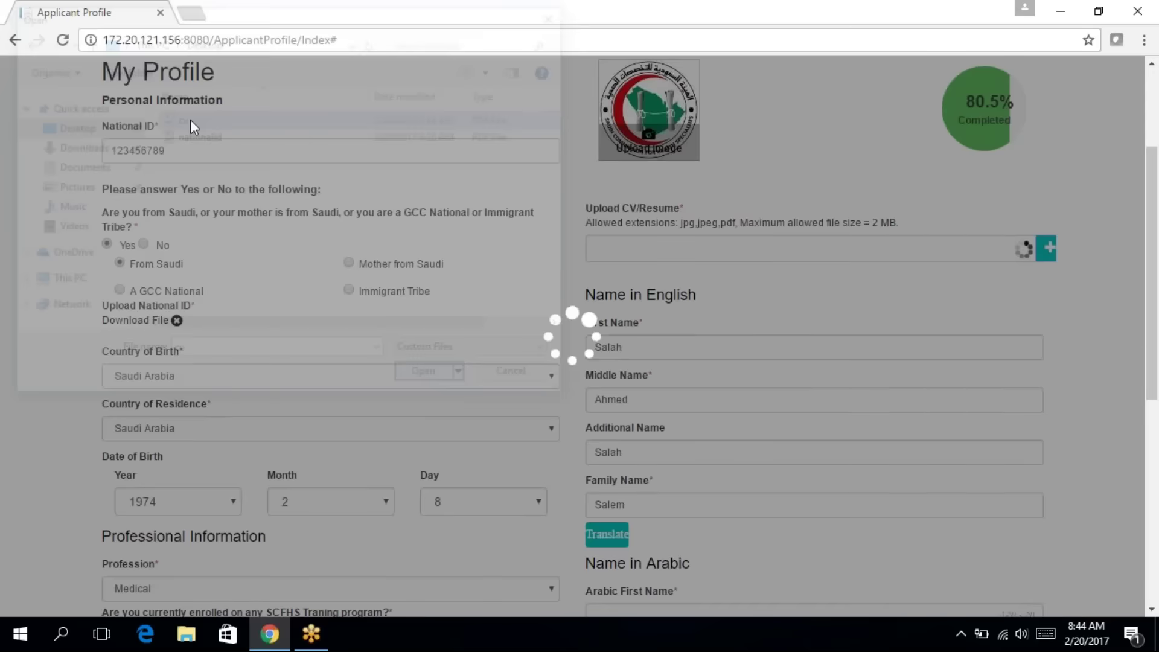
scroll(642, 295, down, 2)
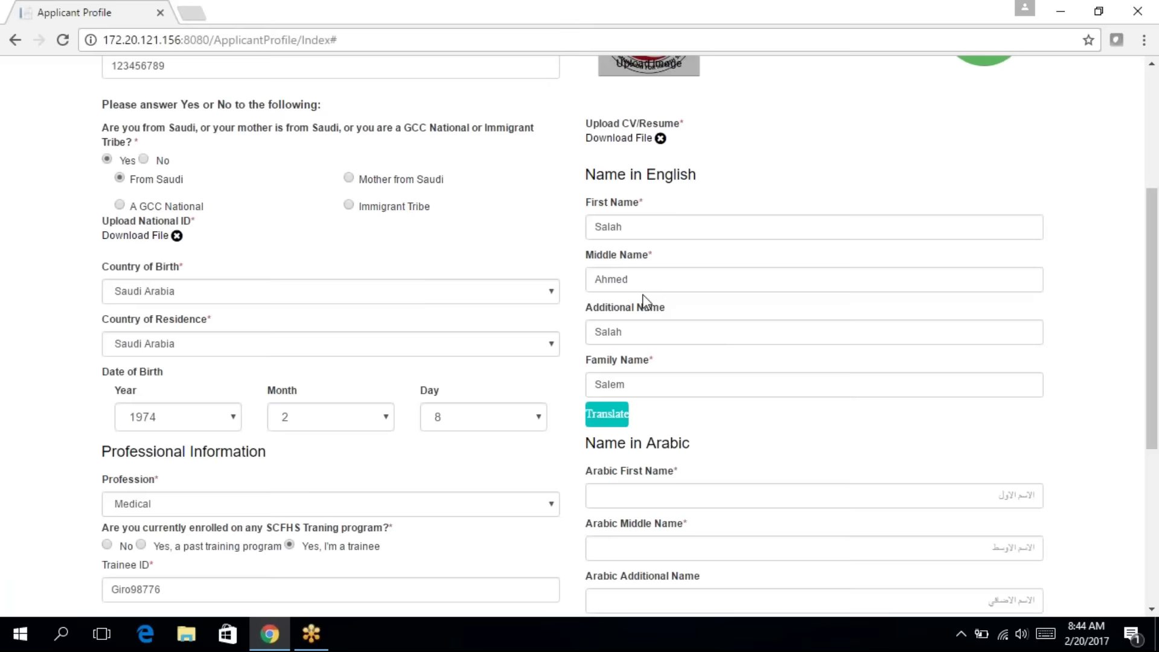
scroll(643, 298, down, 2)
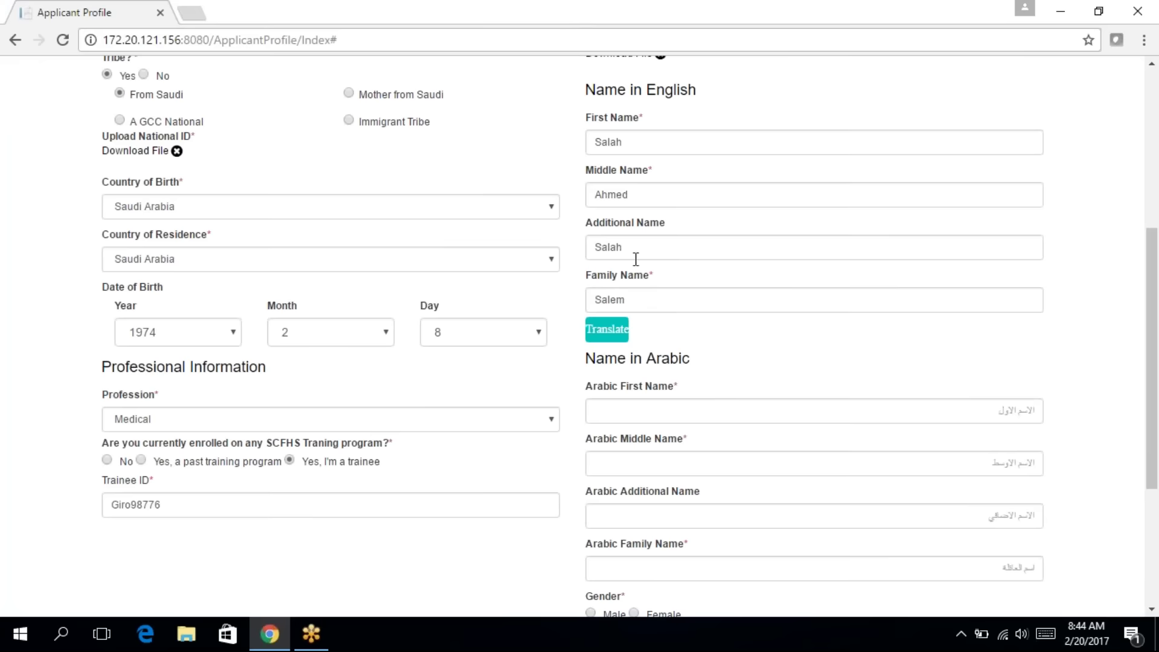
scroll(635, 286, down, 2)
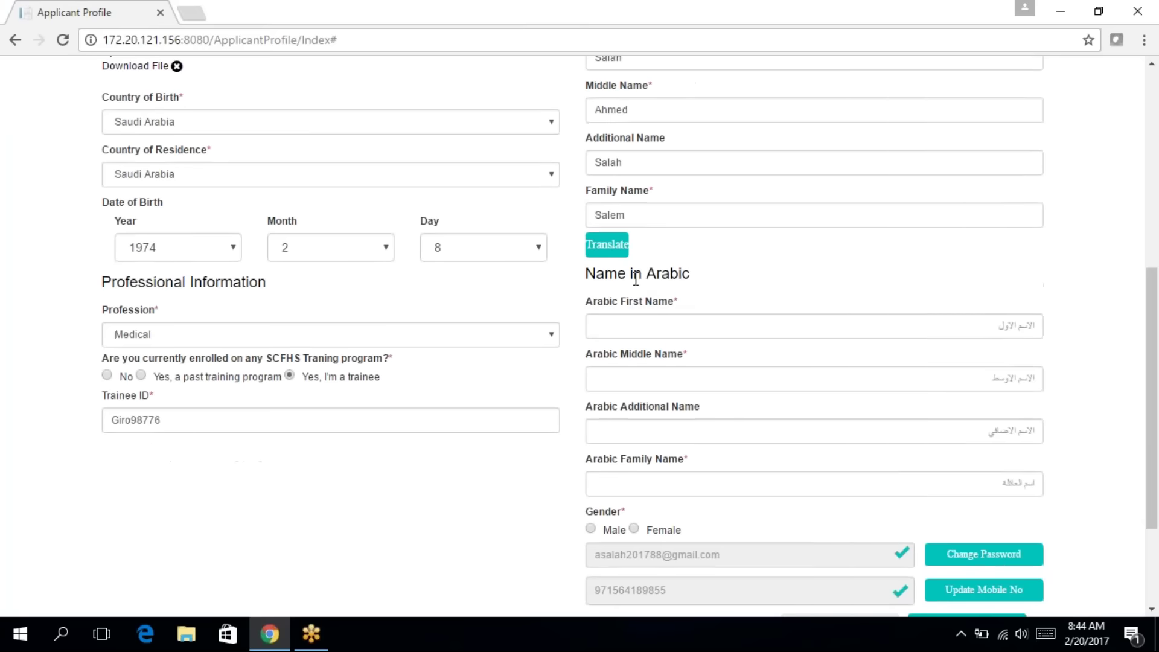
- Paste the Arabic name into the Arabic First, Middle, Additional and Family Name fields
click(997, 335)
text(صلاح)
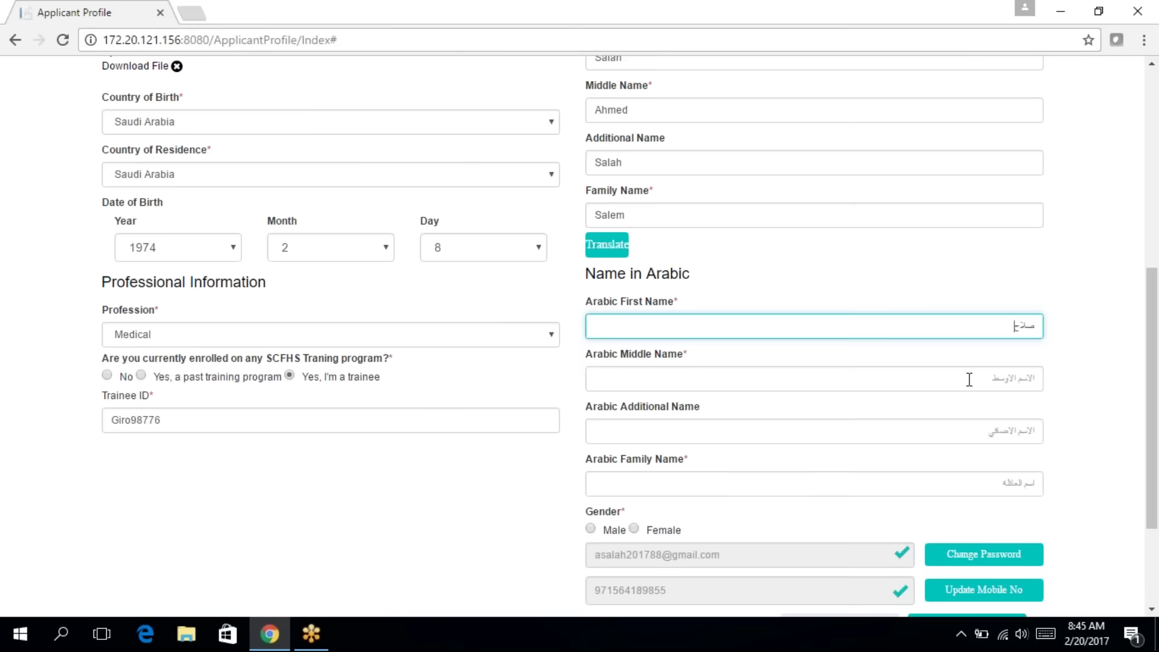
click(970, 380)
text(صلاح)
click(975, 432)
text(صلاح)
click(990, 485)
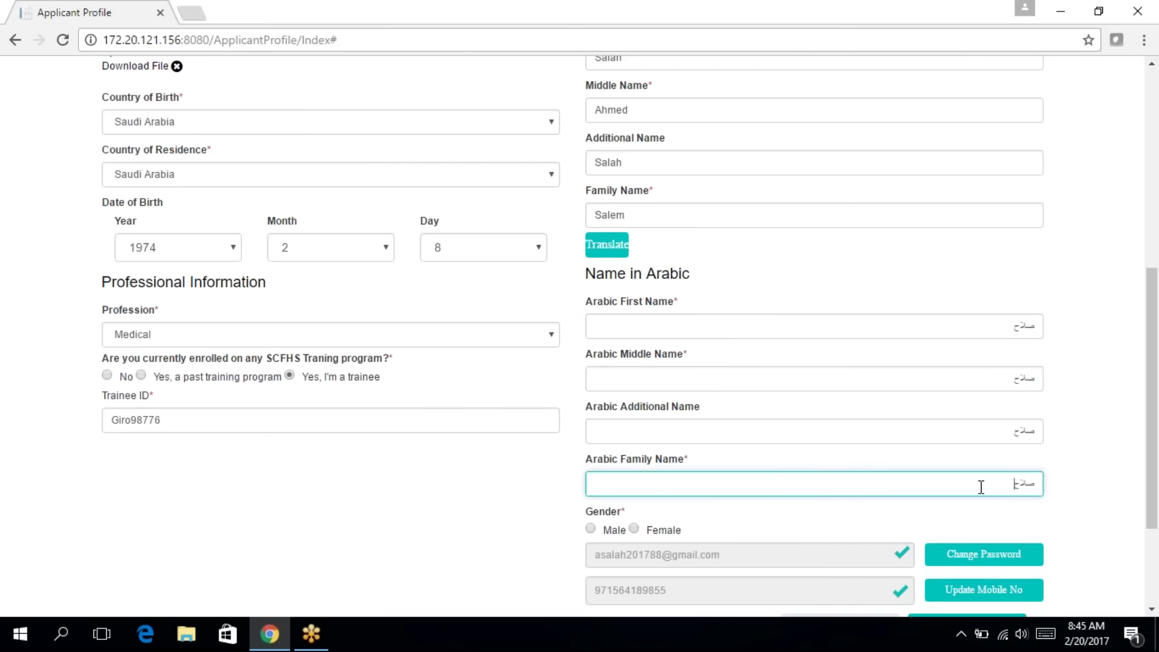
text(صلاح)
- Set the applicant's gender to Male
scroll(754, 486, down, 1)
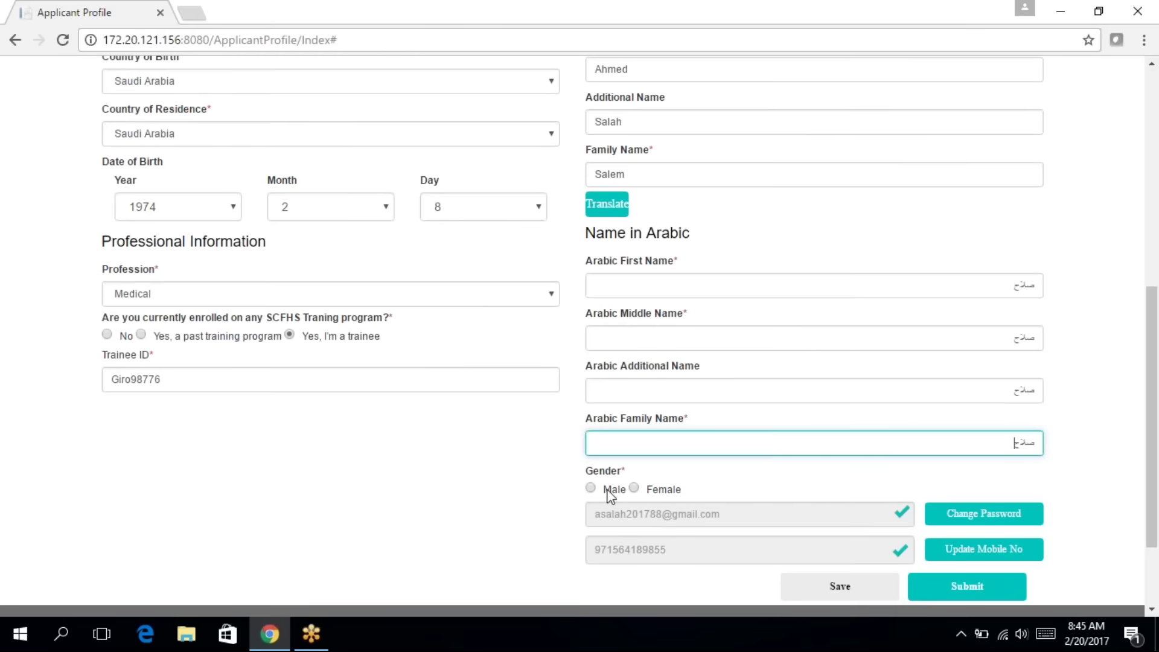
click(590, 487)
drag(1143, 463, 1149, 278)
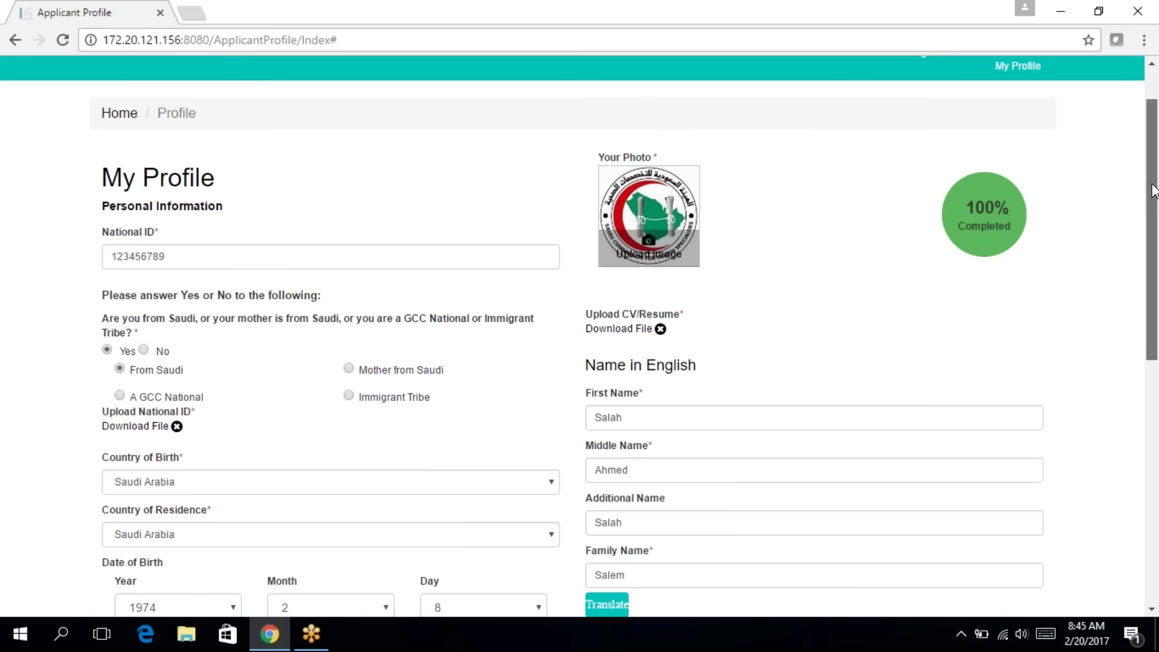
- Submit the completed profile and confirm the 'Profile submitted successfully' alert
drag(1150, 199, 1149, 429)
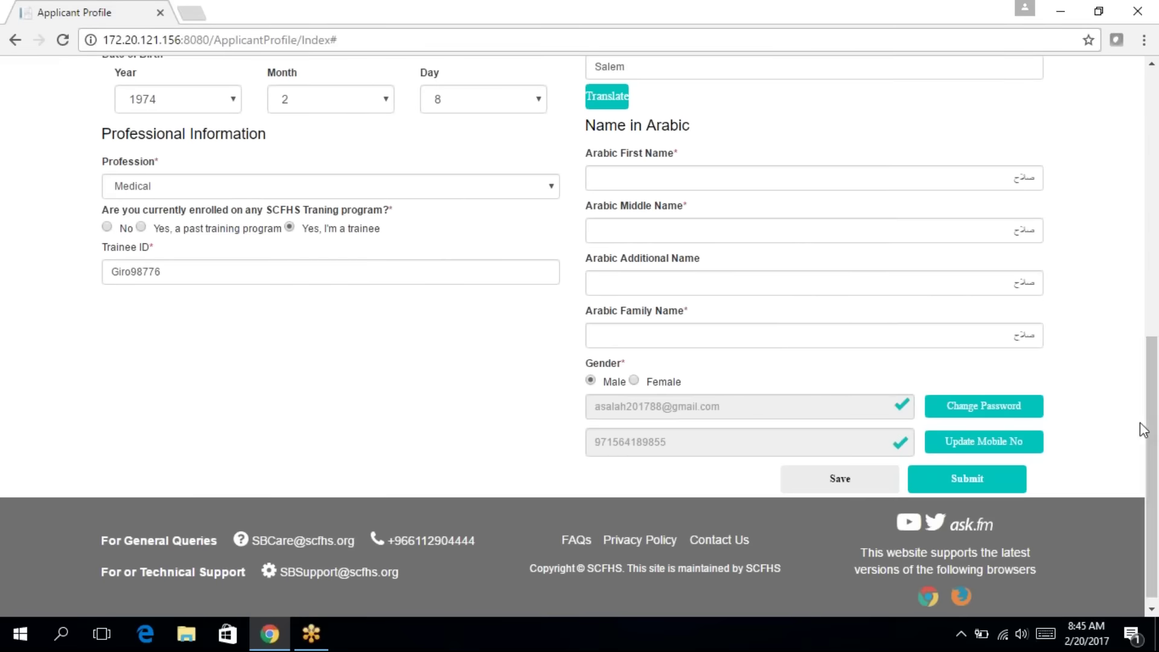
click(951, 483)
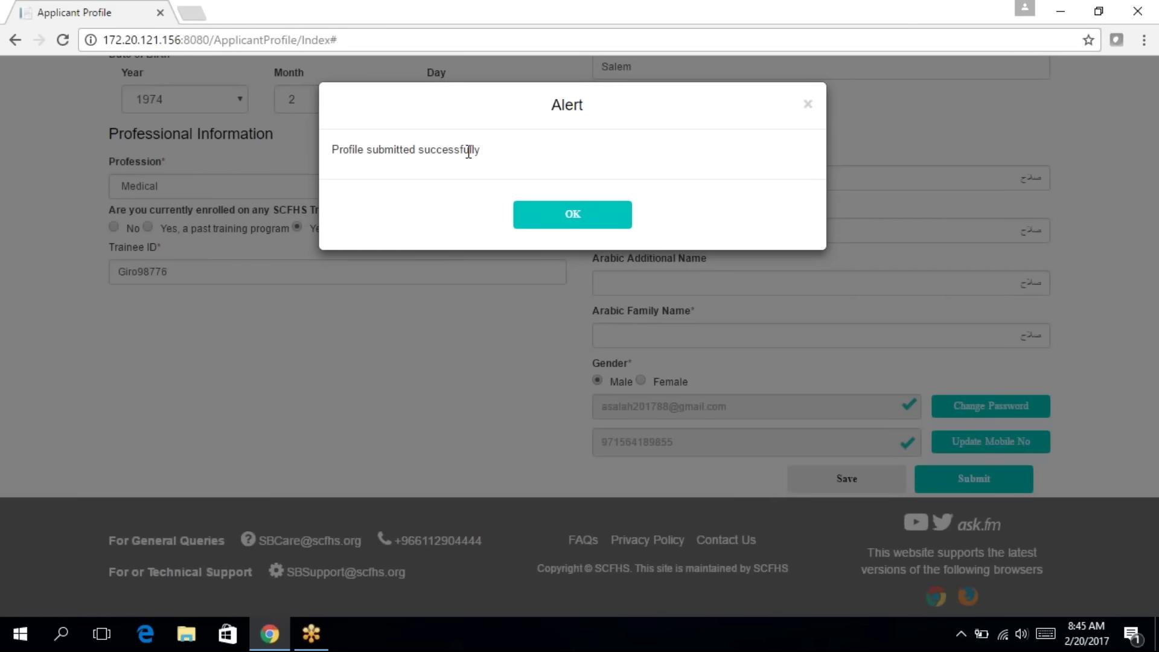
click(578, 217)
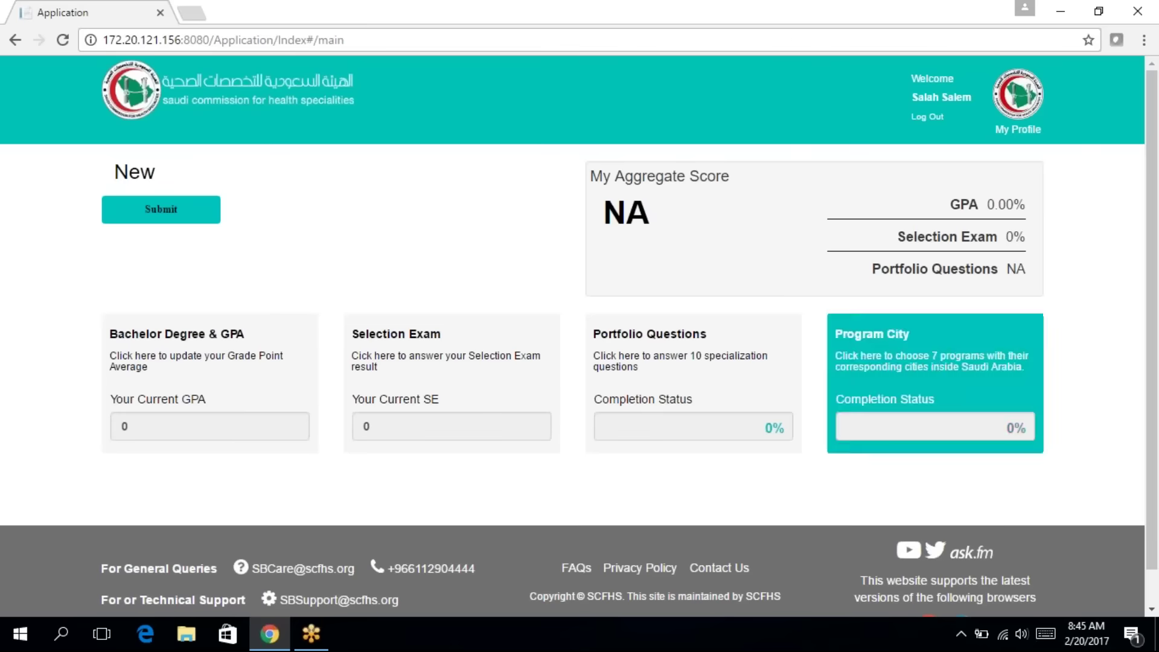
- Return to My Profile and remove the uploaded National ID attachment
click(1019, 136)
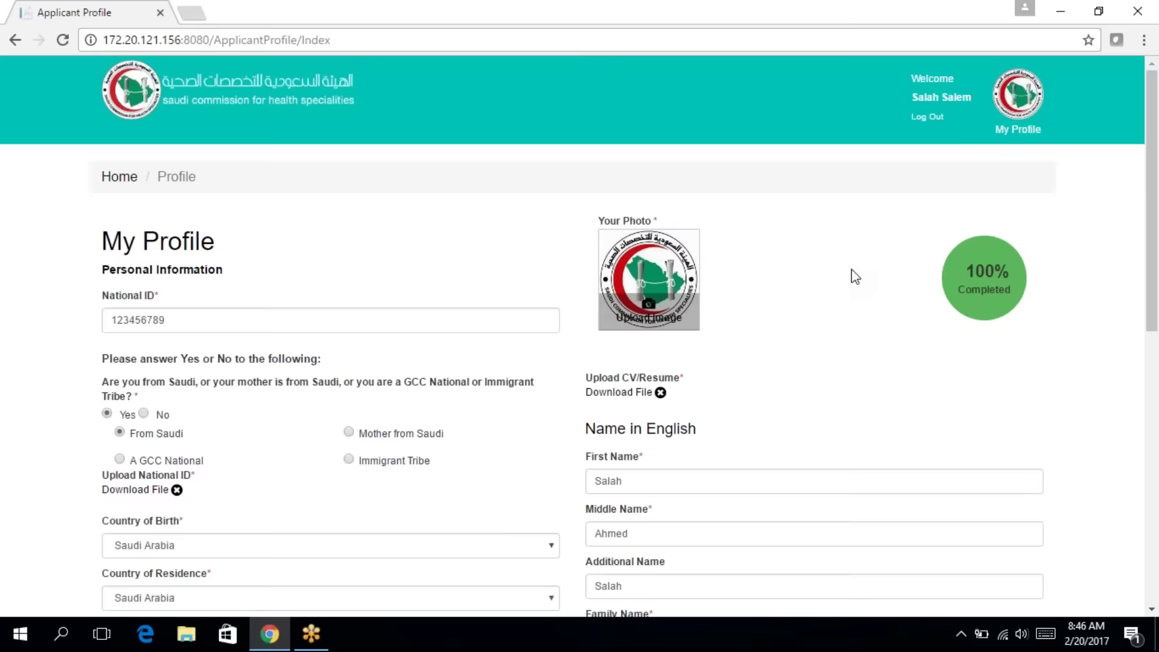
scroll(854, 273, down, 2)
scroll(854, 276, down, 7)
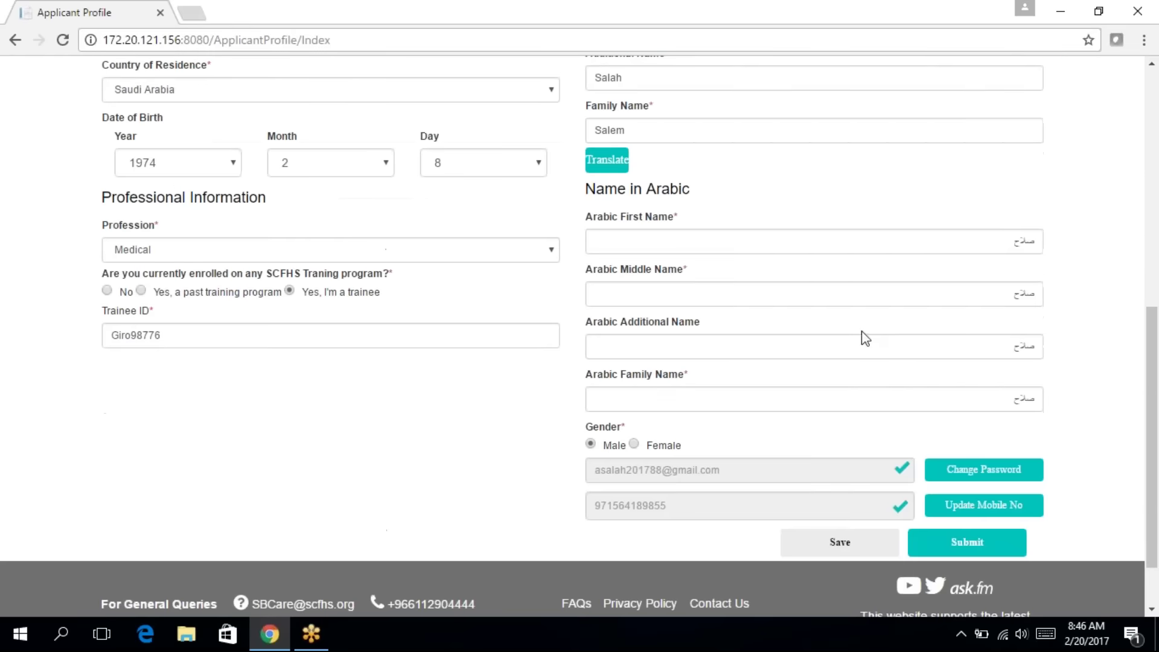
scroll(215, 259, up, 6)
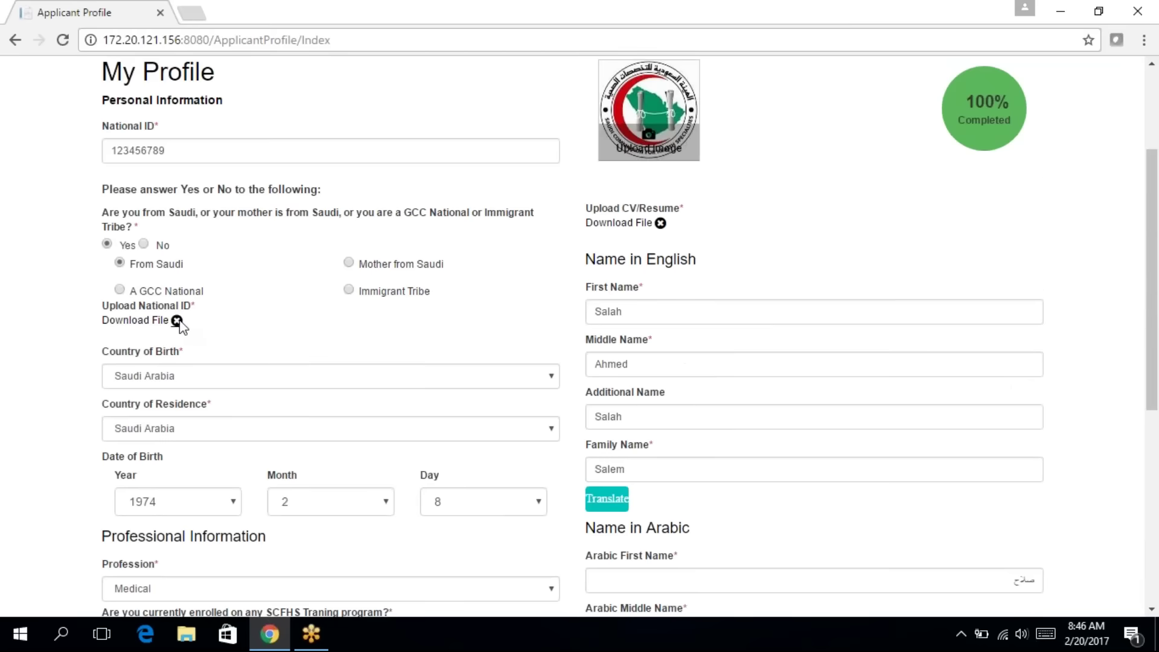
click(177, 320)
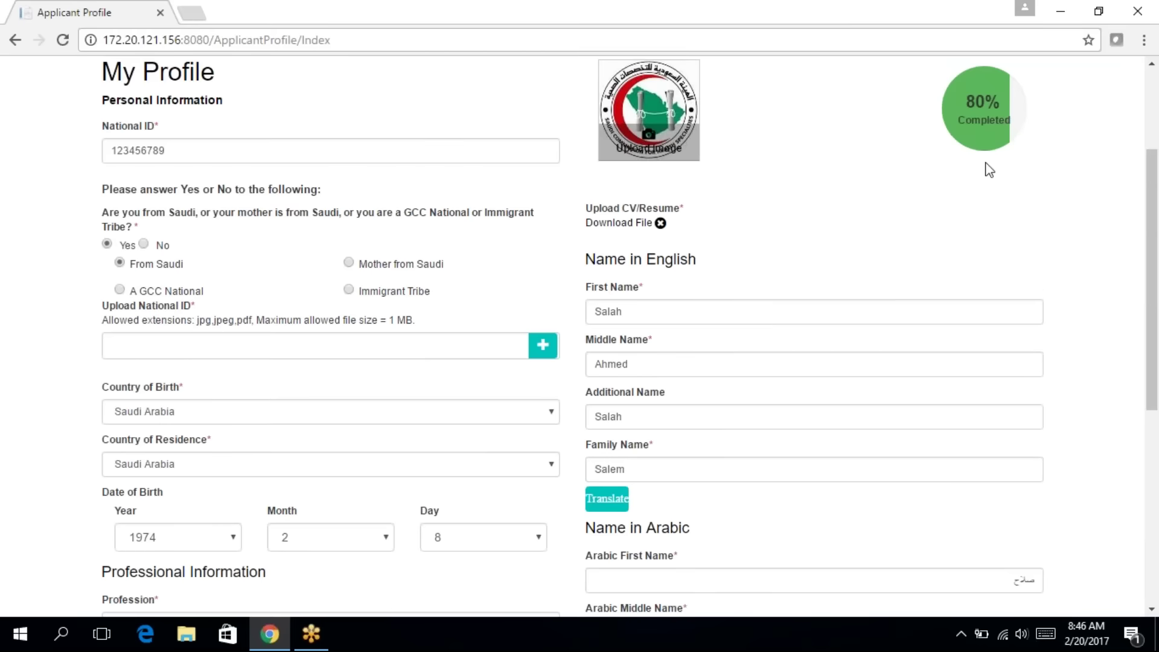
- Upload the nationalid file as the new National ID attachment and save the profile
scroll(964, 201, down, 6)
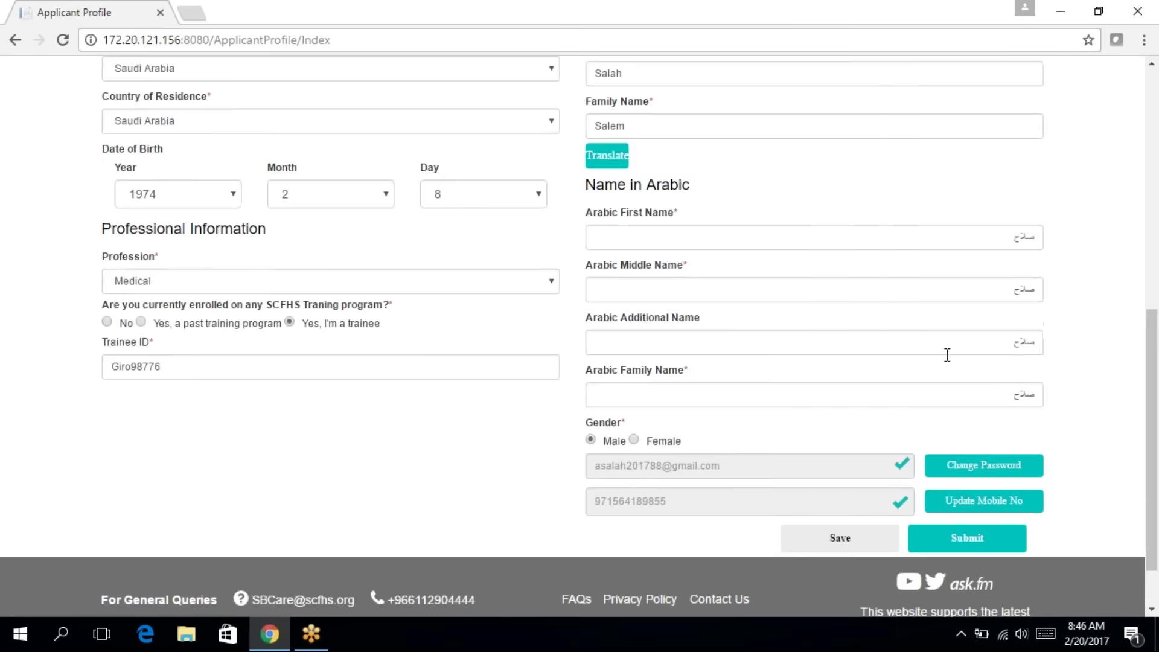
scroll(941, 522, up, 1)
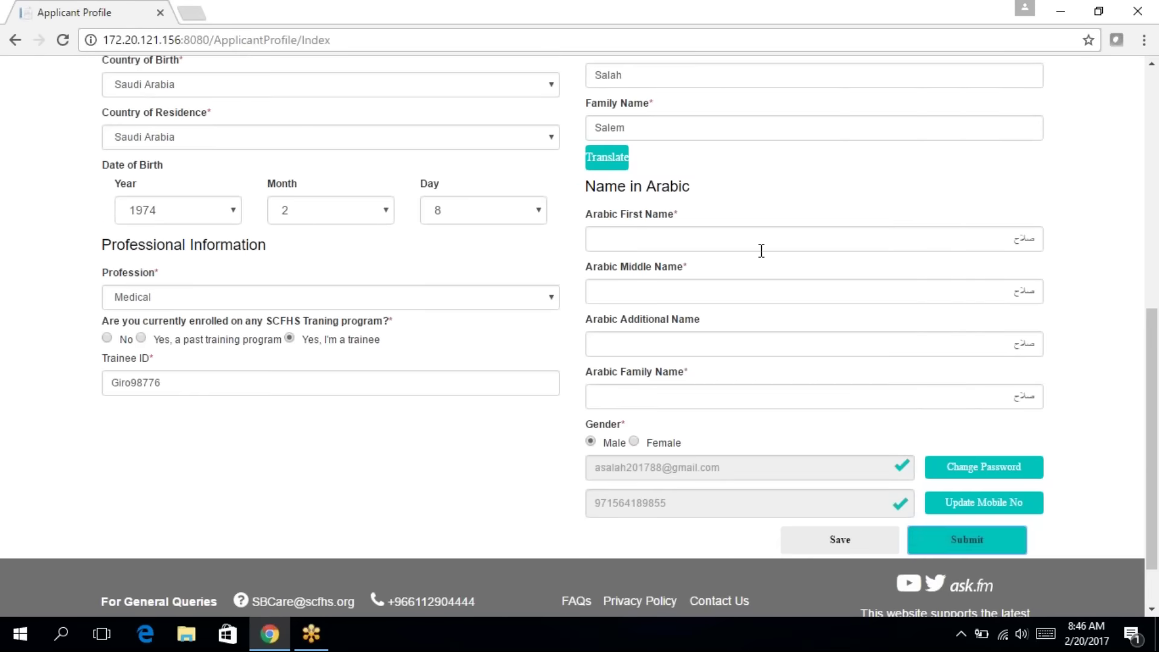
scroll(760, 251, up, 7)
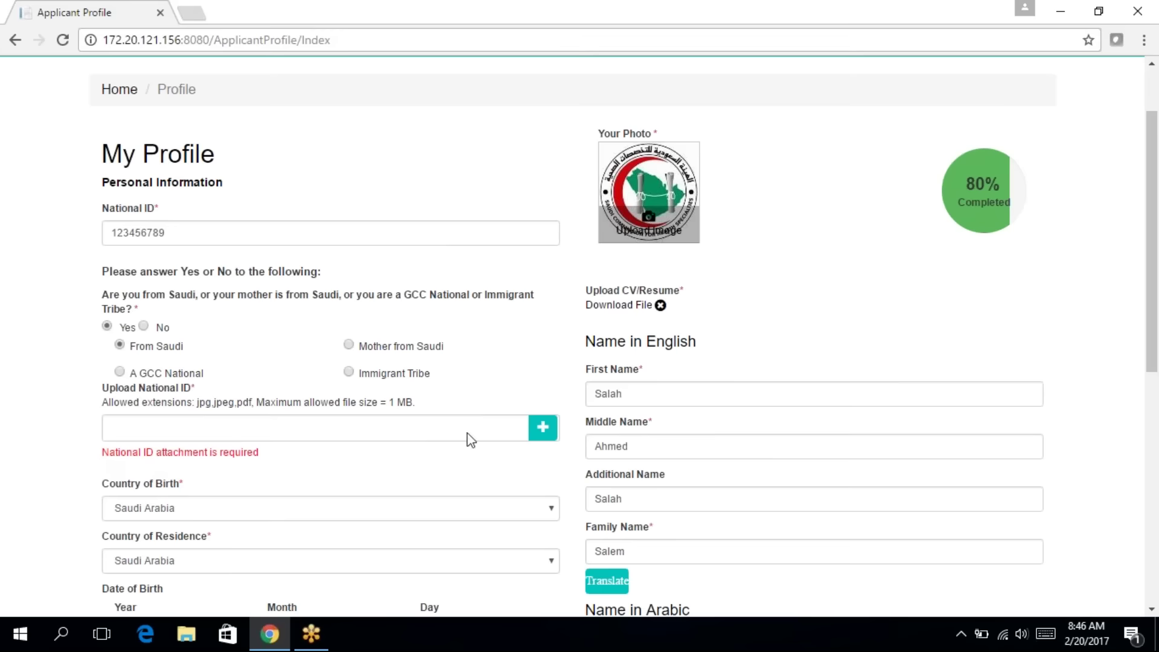
click(542, 435)
click(197, 136)
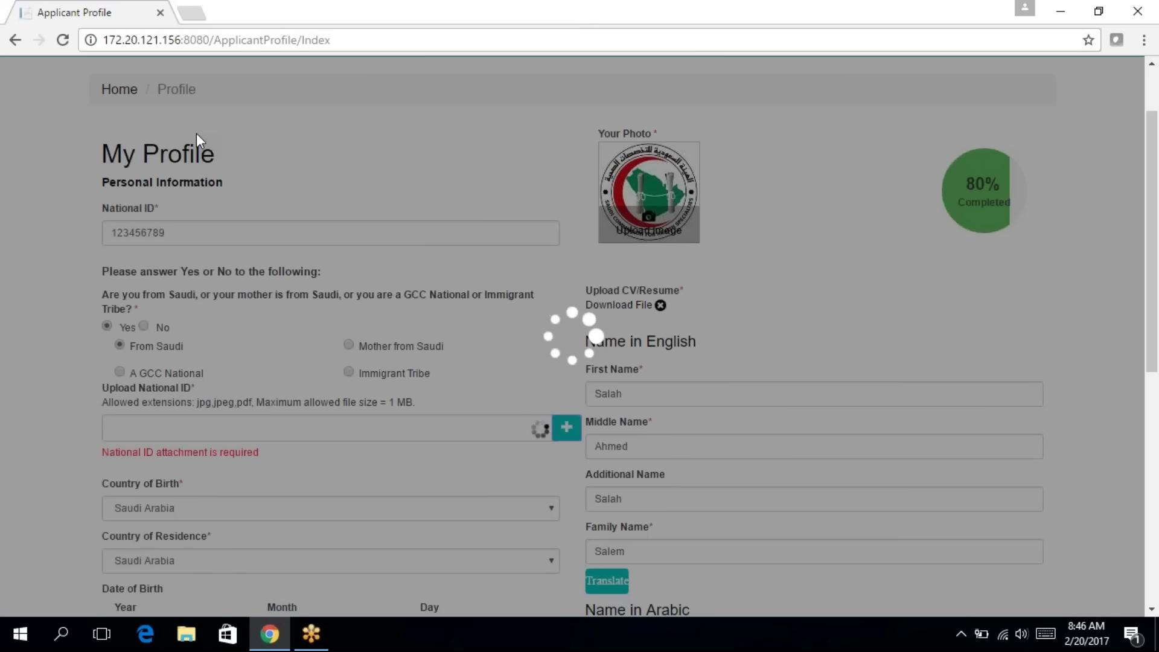
scroll(913, 367, down, 9)
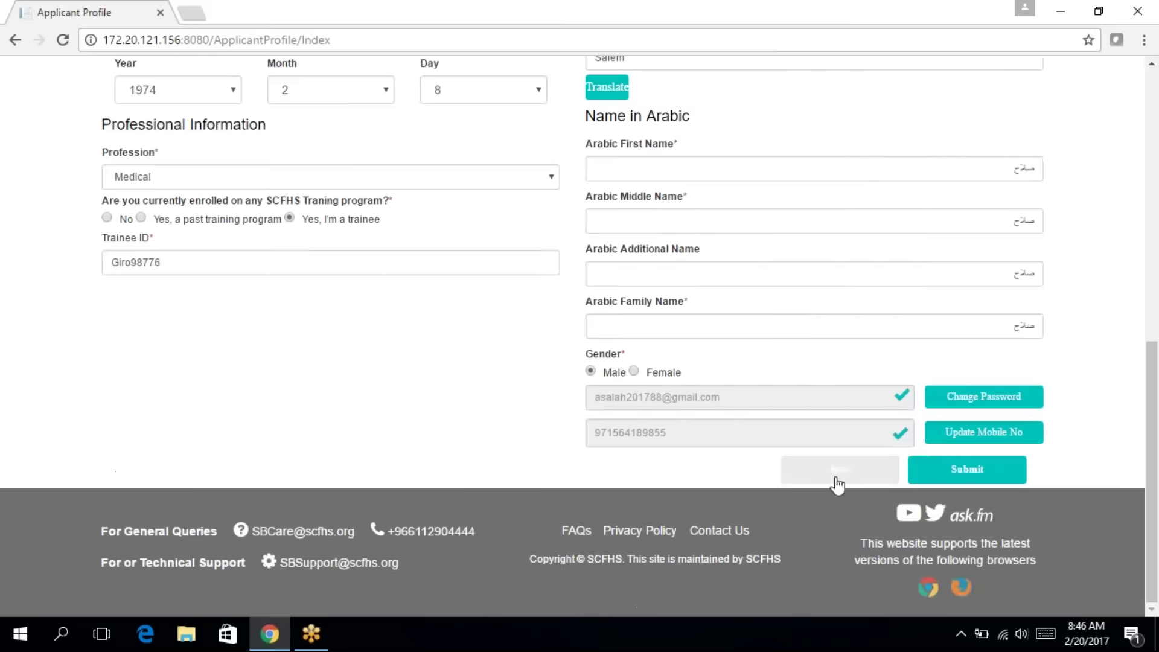
click(837, 480)
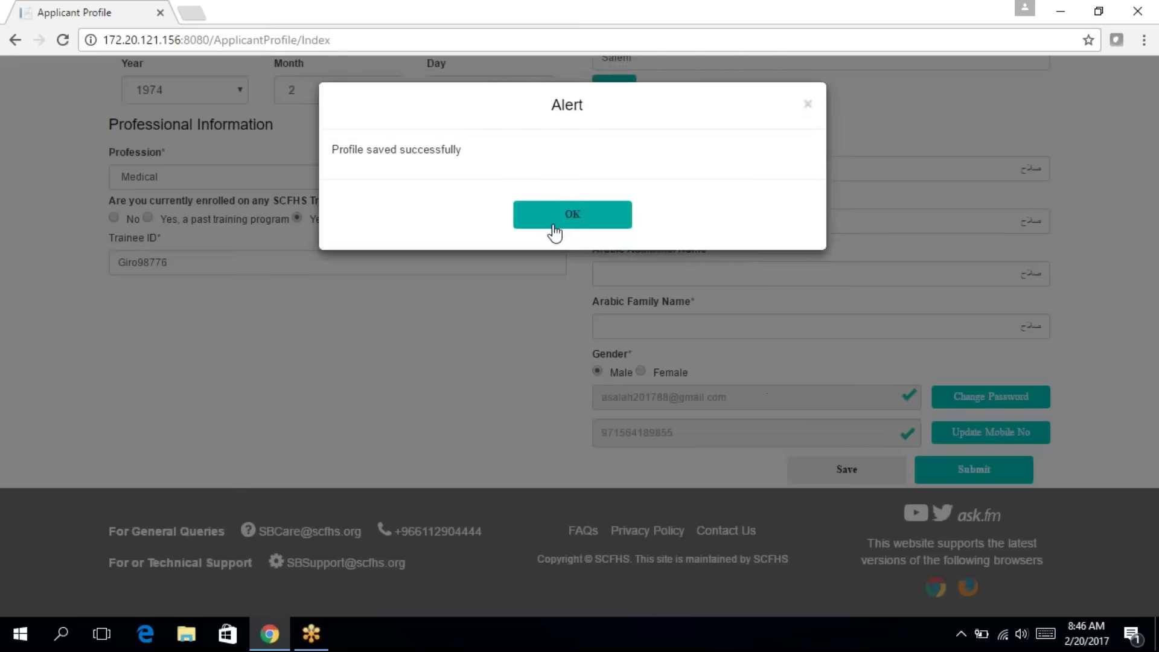
- Dismiss the save alert, resubmit the profile, and confirm the submission alert
click(554, 217)
scroll(554, 232, up, 6)
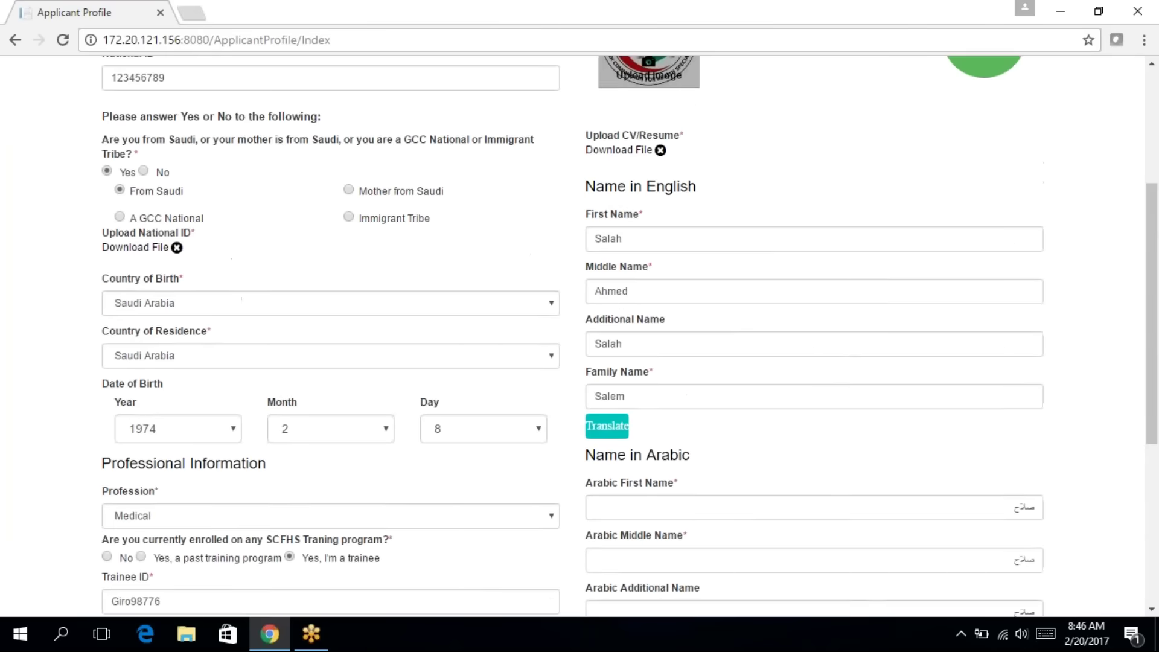
scroll(541, 330, up, 2)
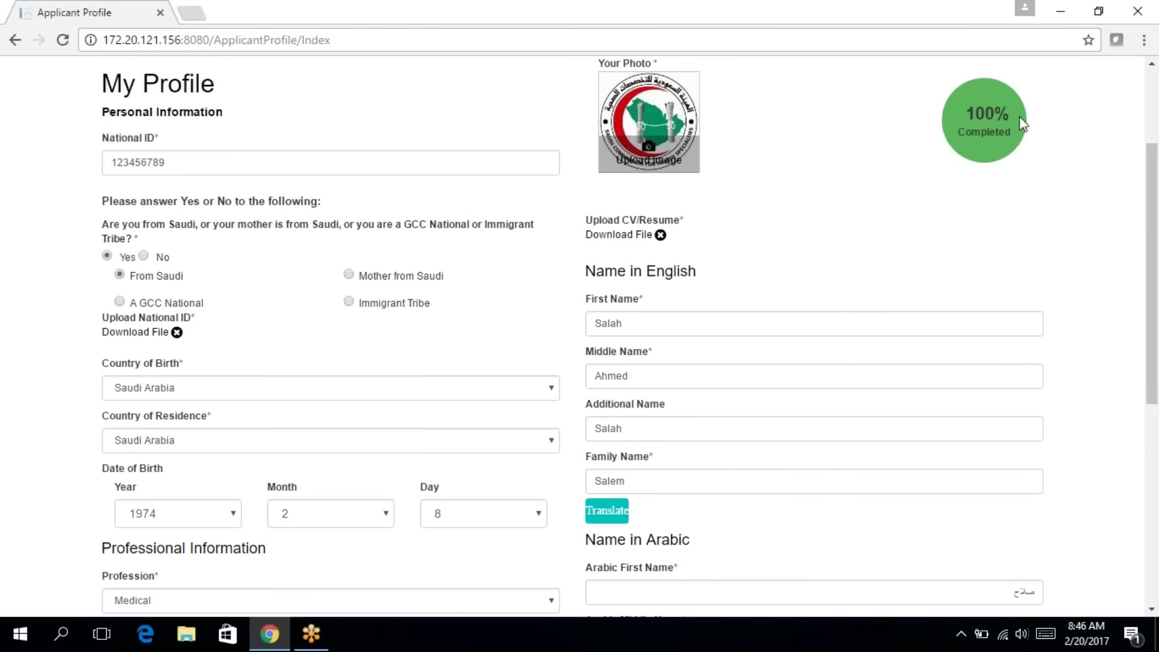
scroll(985, 350, down, 7)
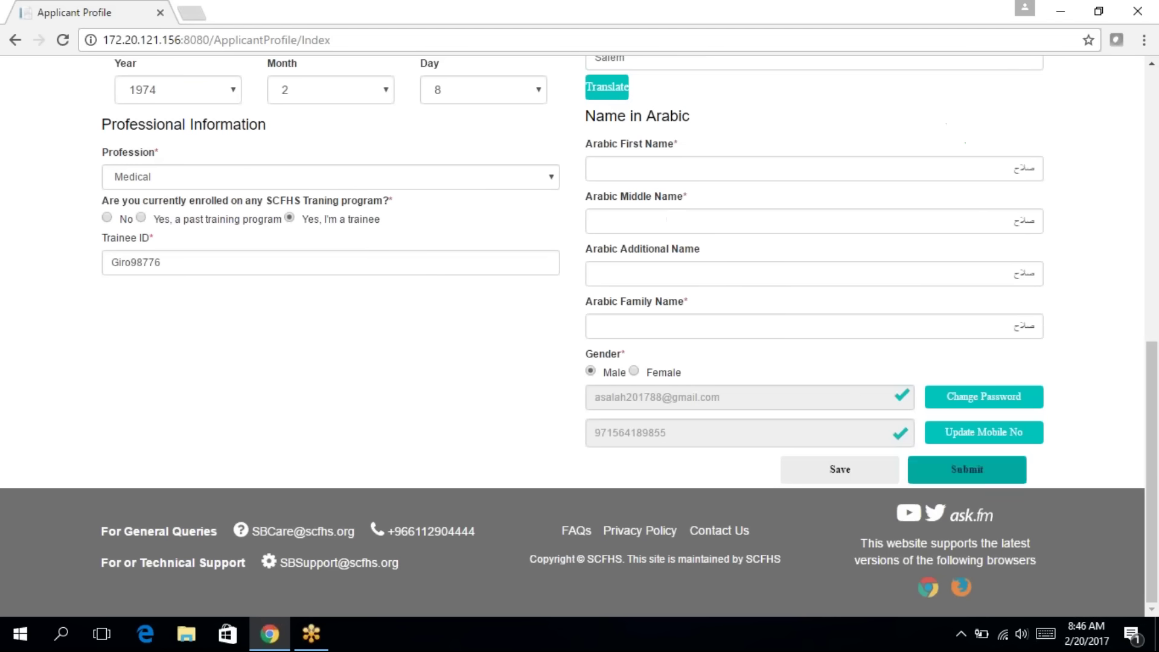
click(986, 476)
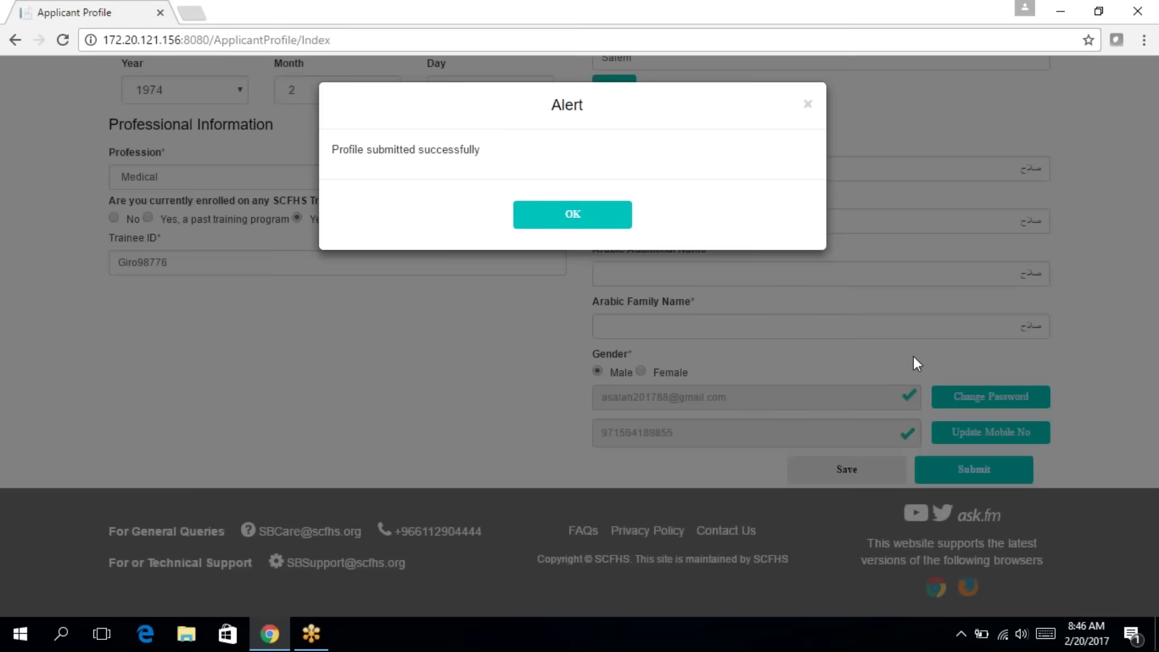
click(556, 219)
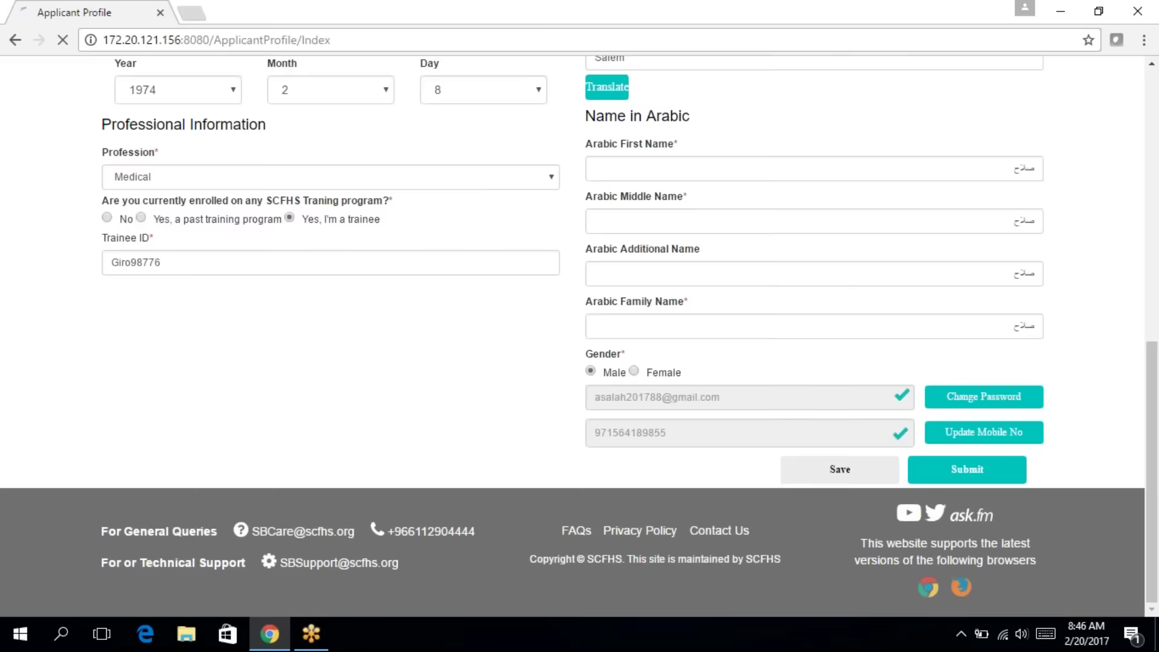